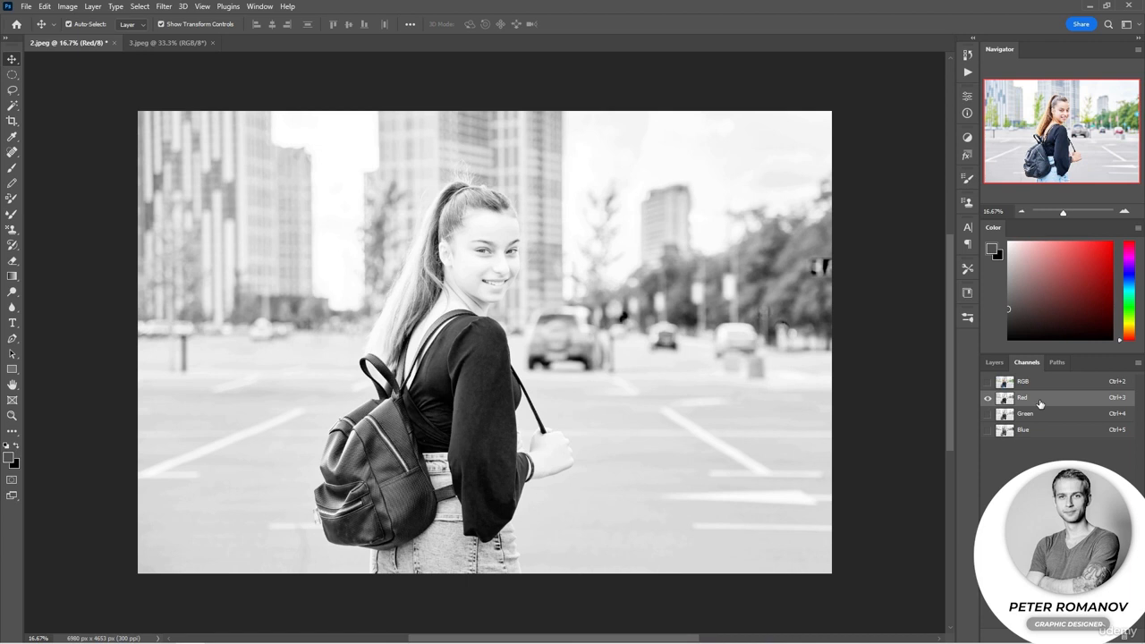
Copy the whole Red channel of 2.jpeg and paste it onto a new layer above Layer 1.
key(ctrl+a)
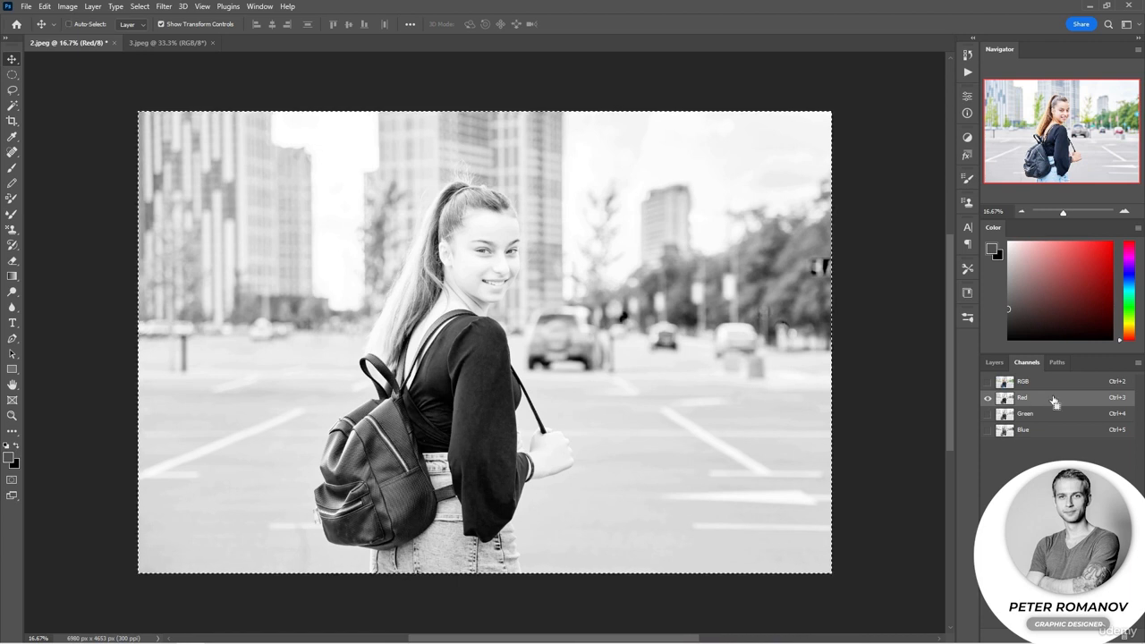
click(995, 362)
click(1058, 454)
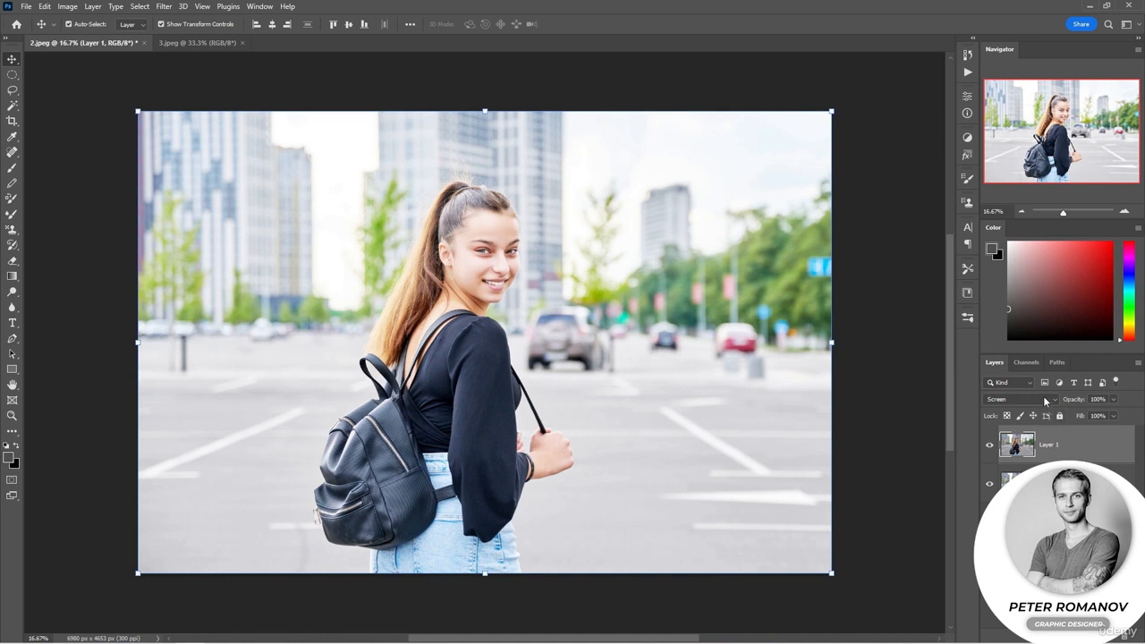
key(ctrl)
key(ctrl+shift+alt+n)
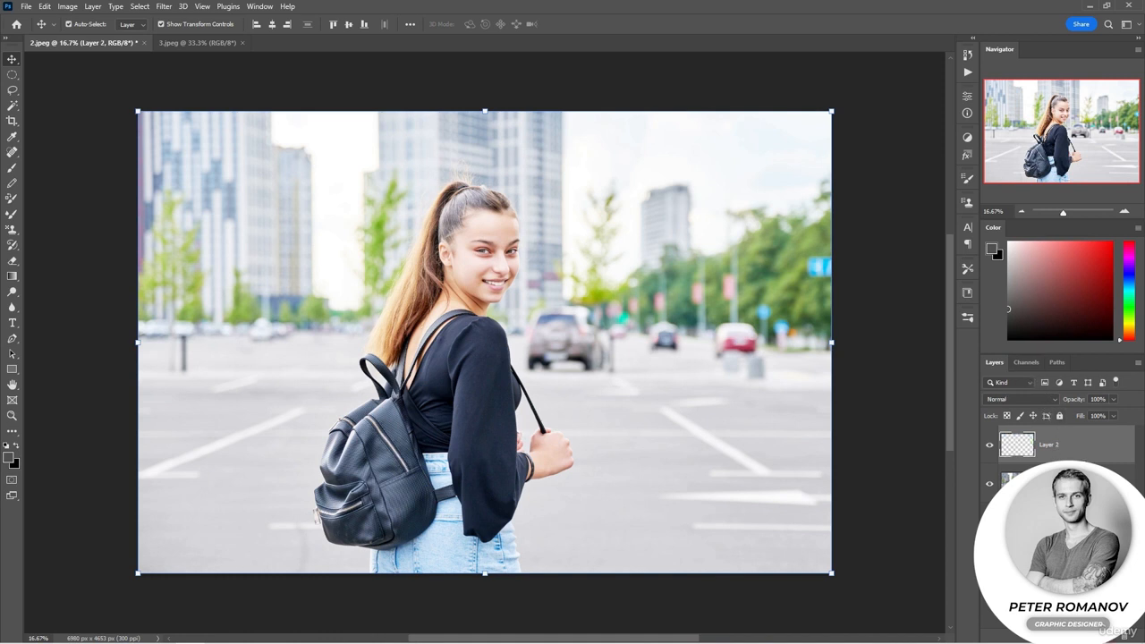
key(ctrl+v)
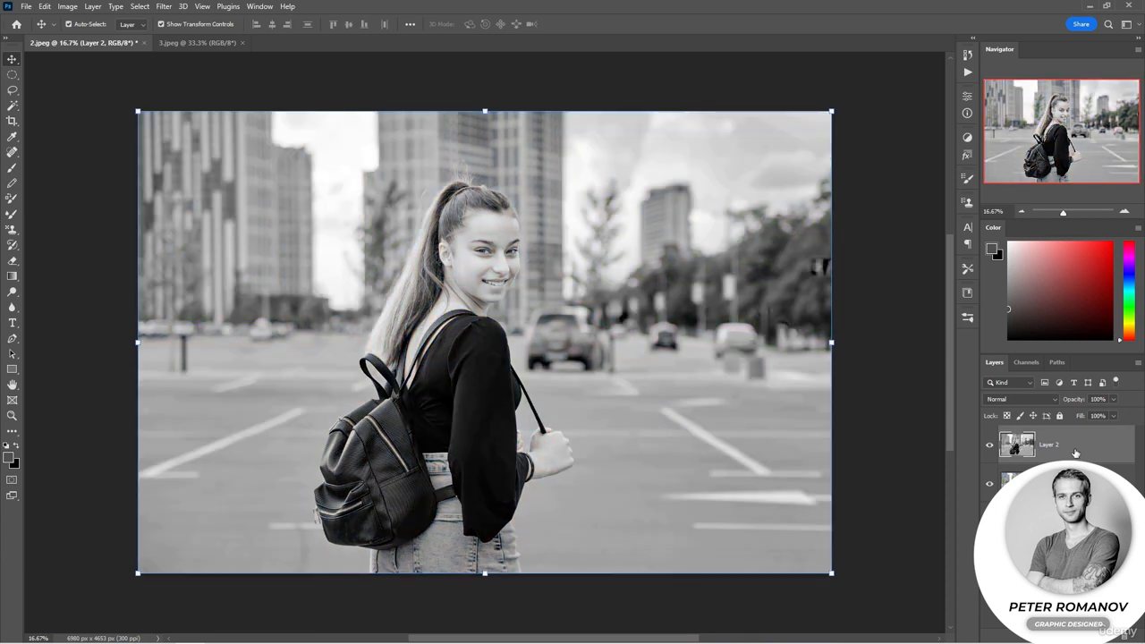
Hide Layer 1 and set the blend mode of the grayscale Layer 2 to Screen.
click(991, 484)
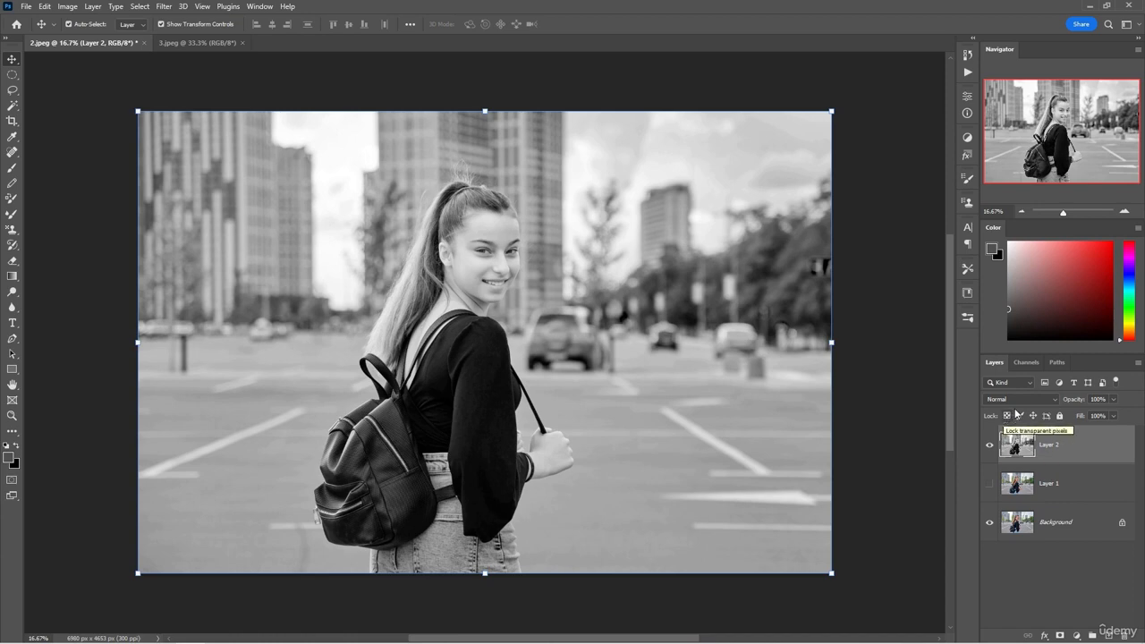
click(1020, 399)
click(1006, 433)
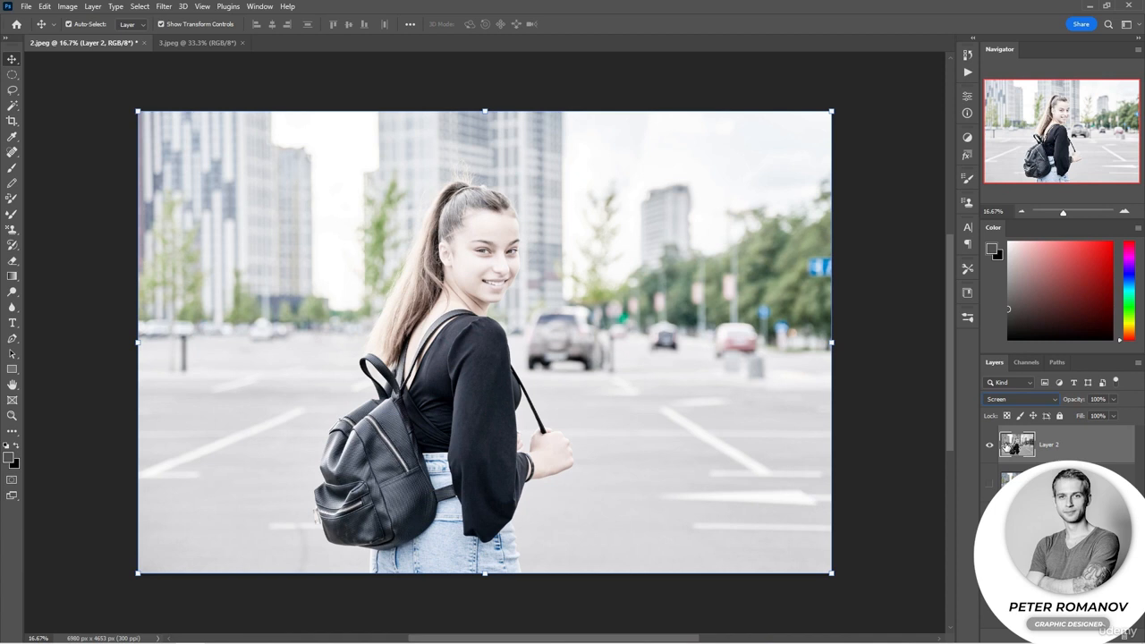
Compare Layer 1 and the grayscale Layer 2 by toggling their visibility, and delete Layer 2.
click(989, 484)
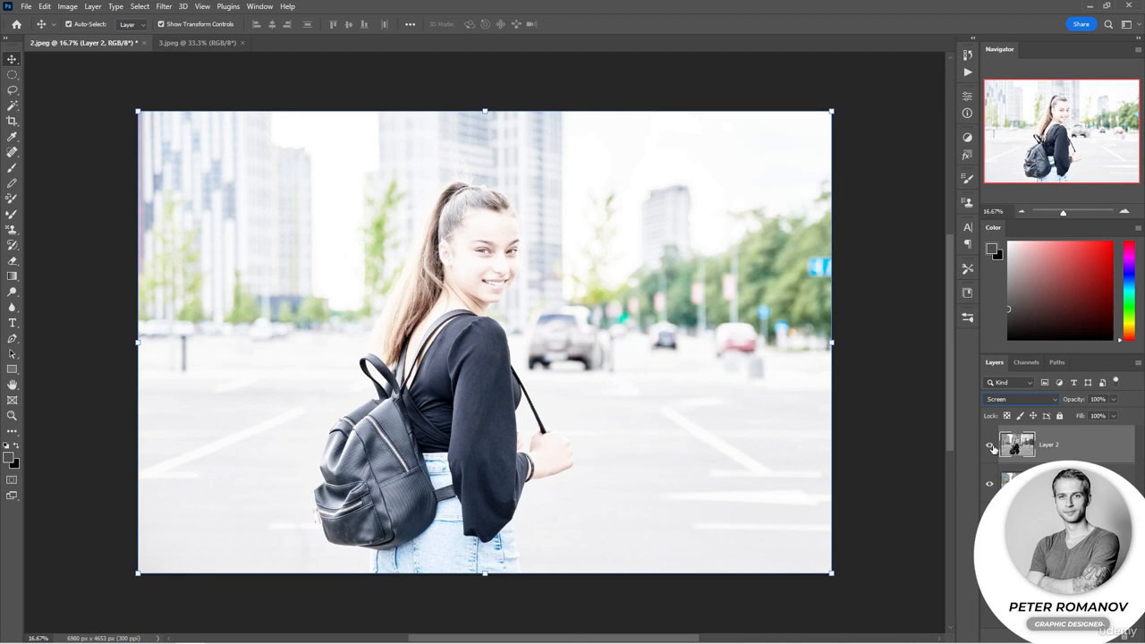
click(990, 446)
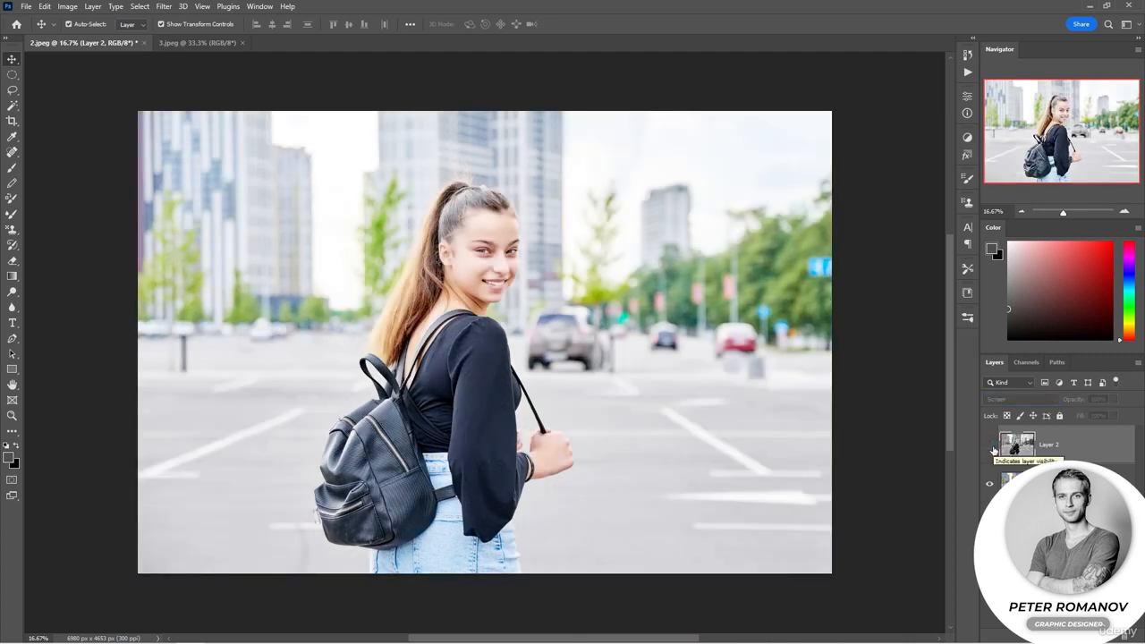
click(990, 446)
click(991, 484)
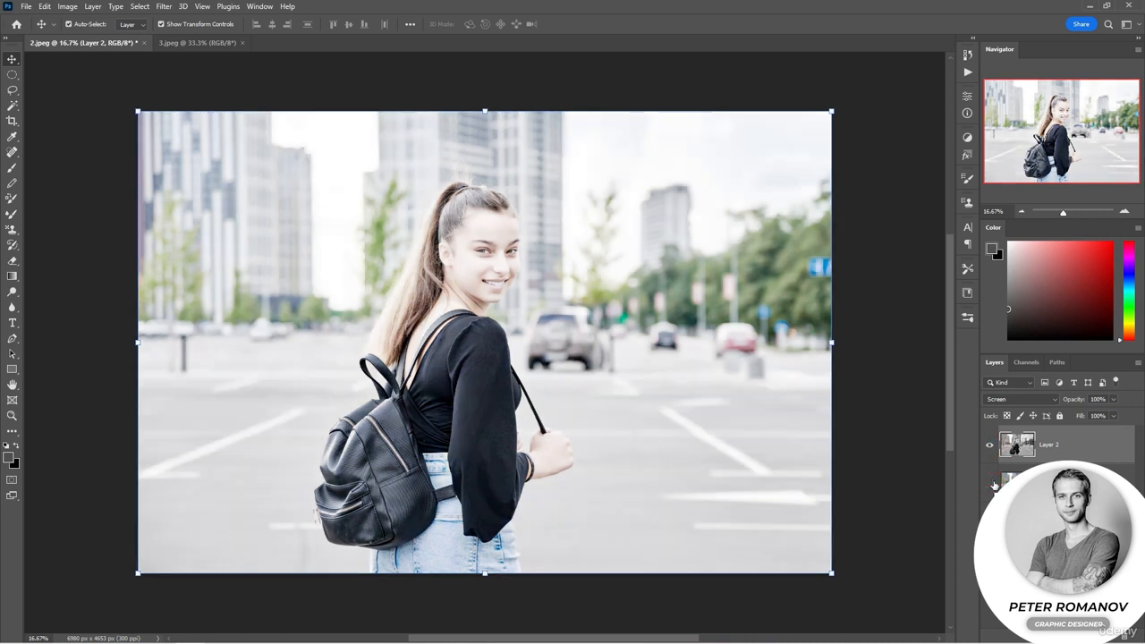
click(990, 484)
key(Delete)
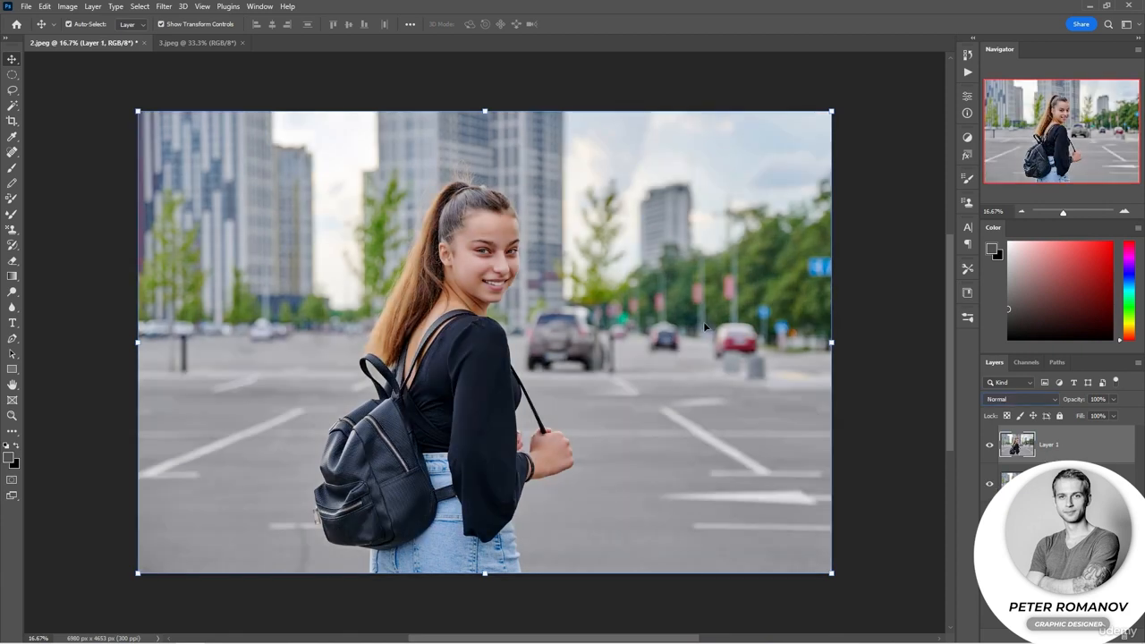
Set up Apply Image on Layer 1 with 2.jpeg as source, Layer 1 as layer and Red as channel.
click(68, 7)
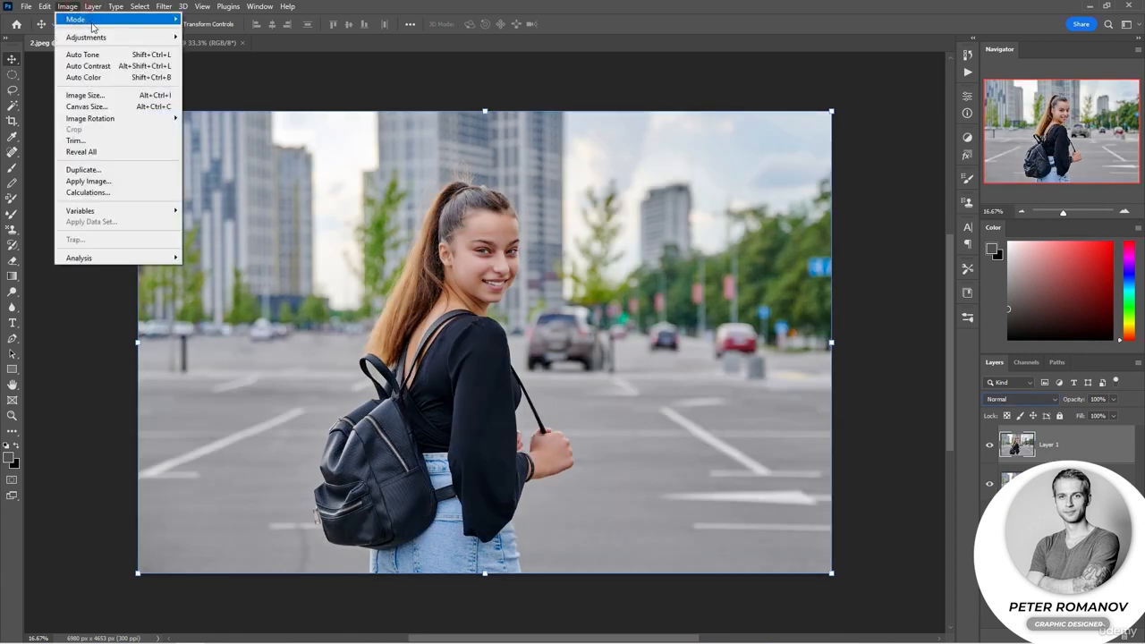
click(115, 181)
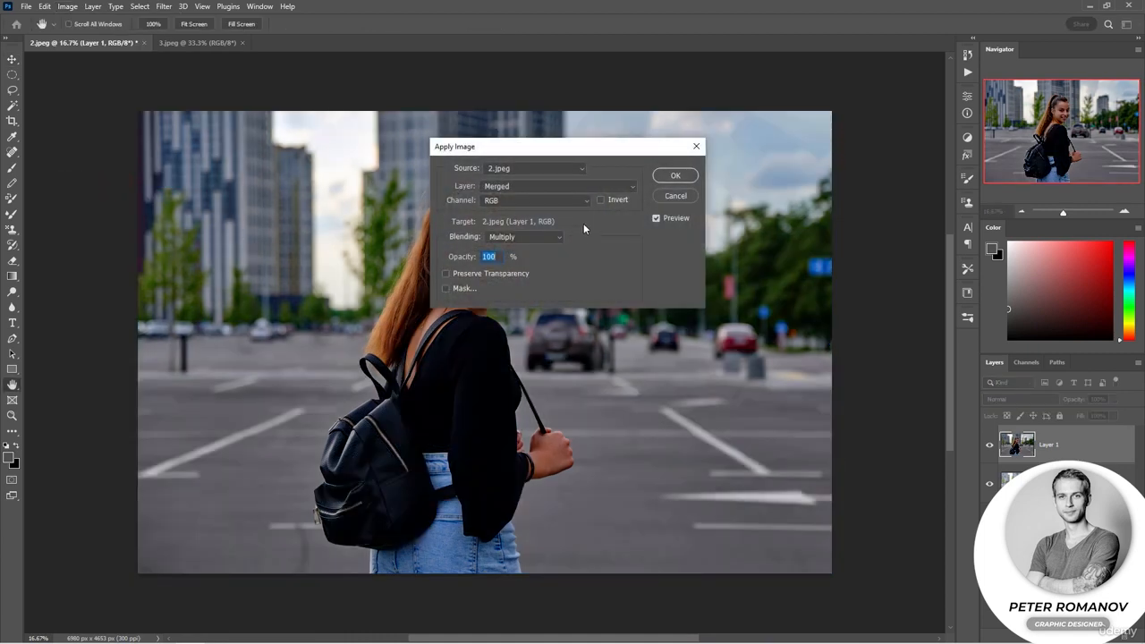
click(529, 168)
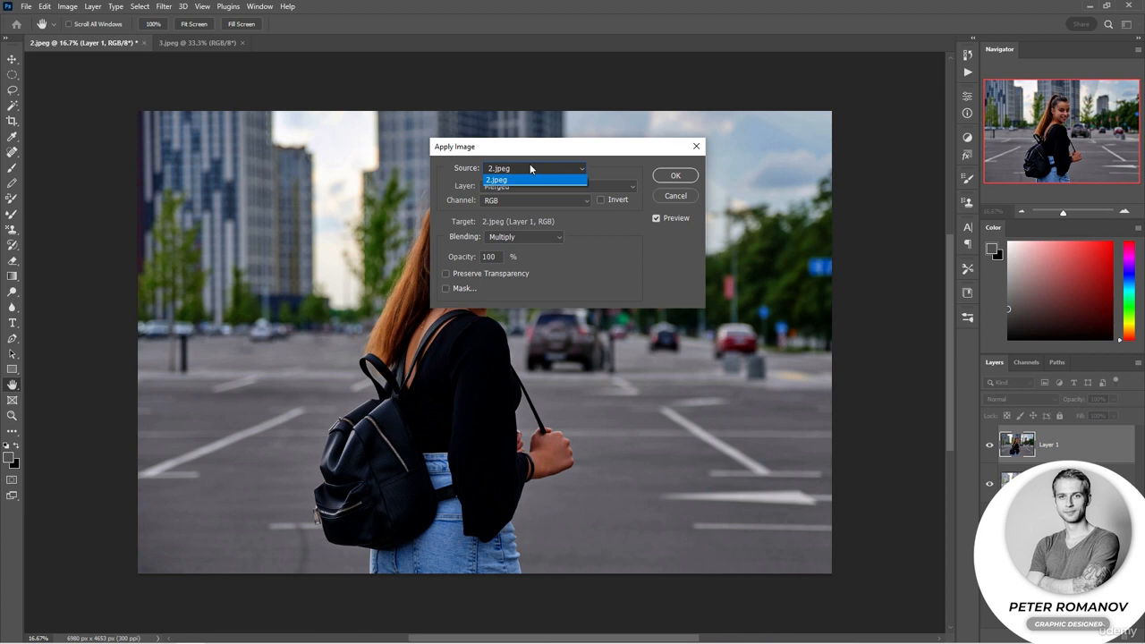
click(531, 180)
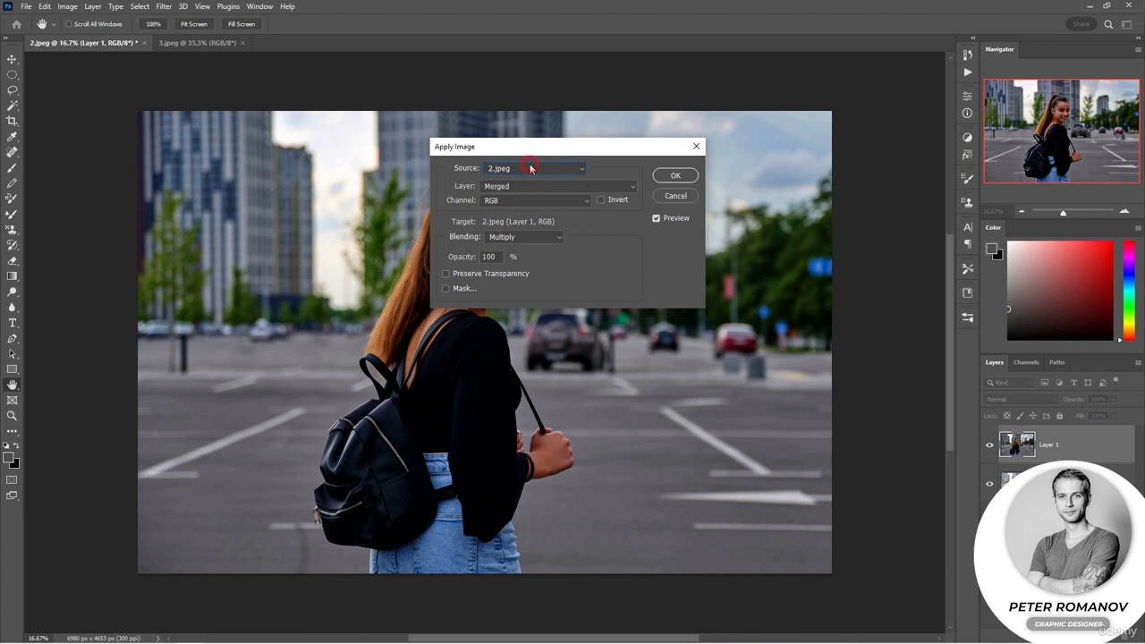
click(519, 185)
click(508, 220)
click(513, 200)
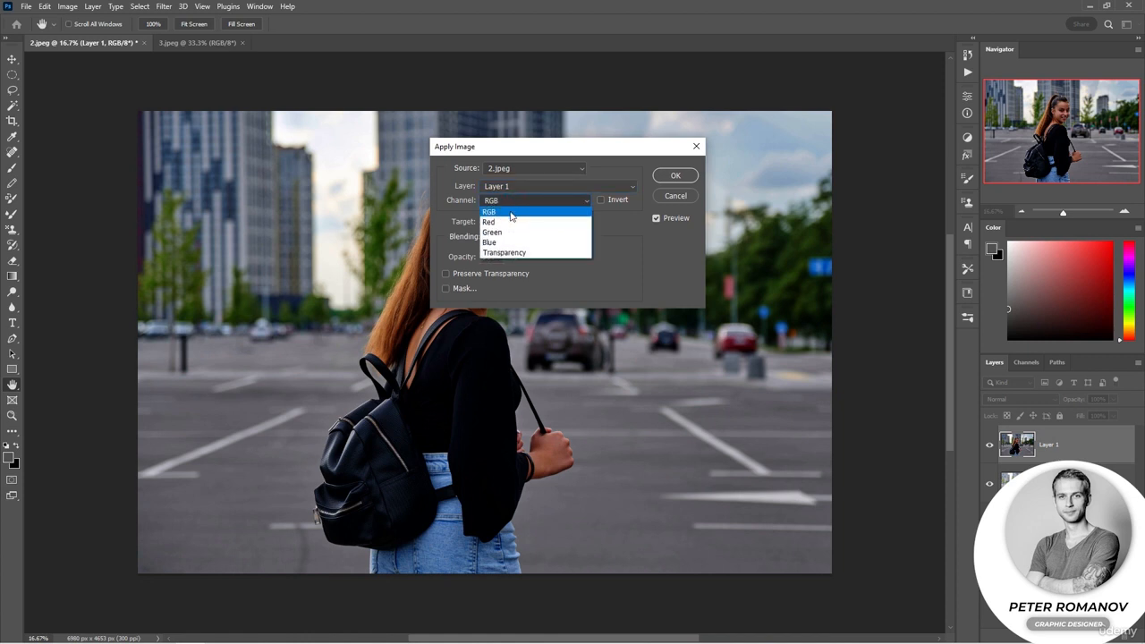
click(497, 222)
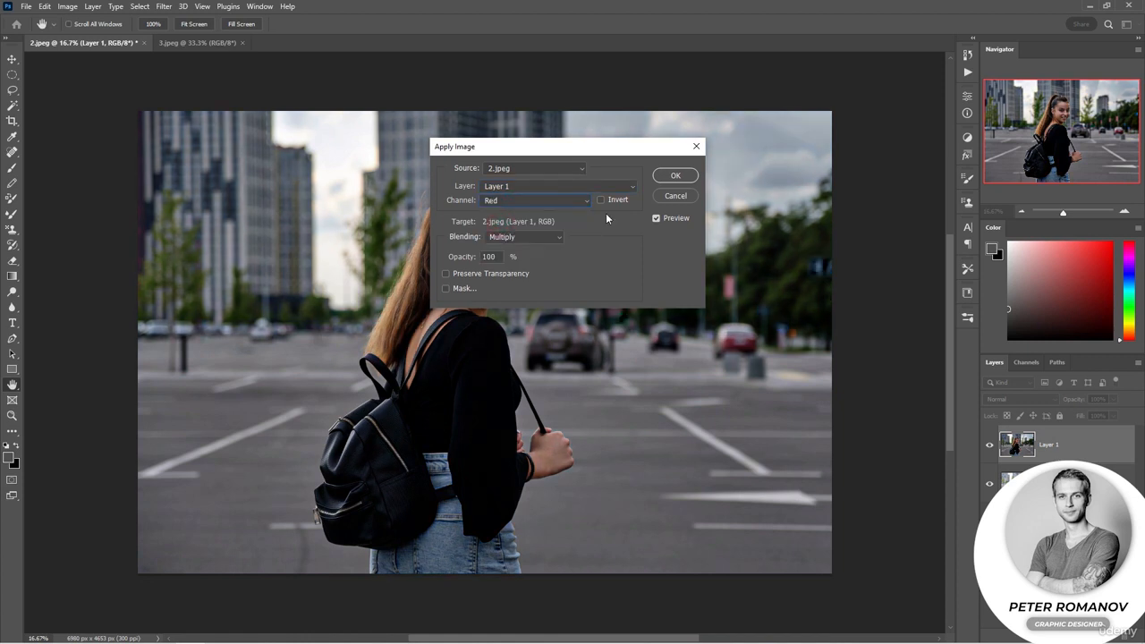
Apply the Red channel to Layer 1 with Screen blending at 53% opacity.
click(511, 237)
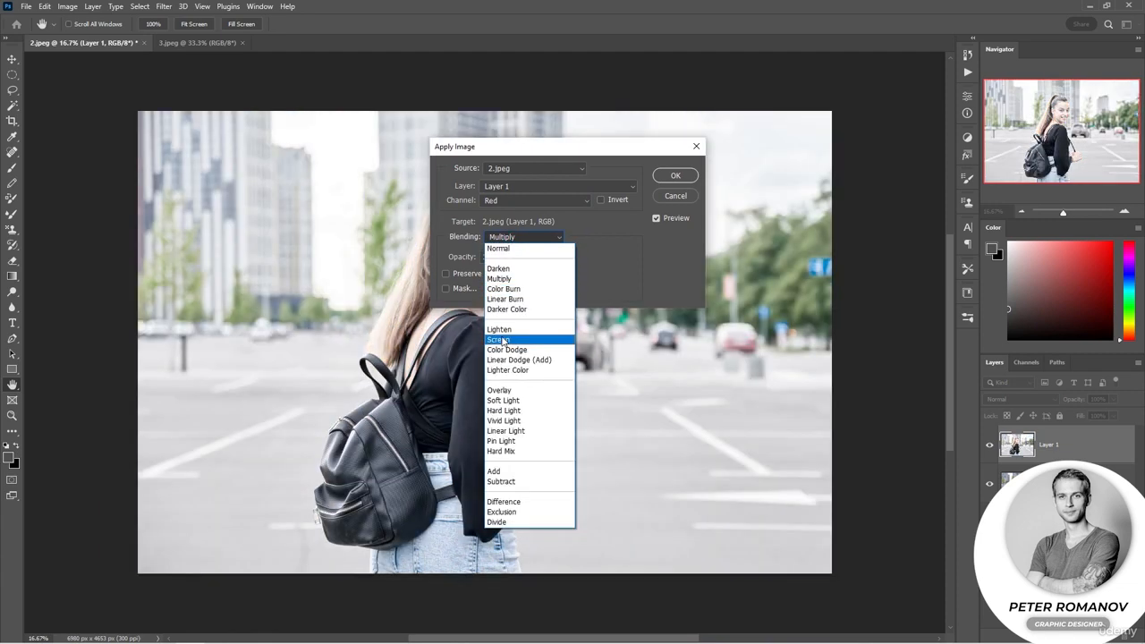
click(504, 341)
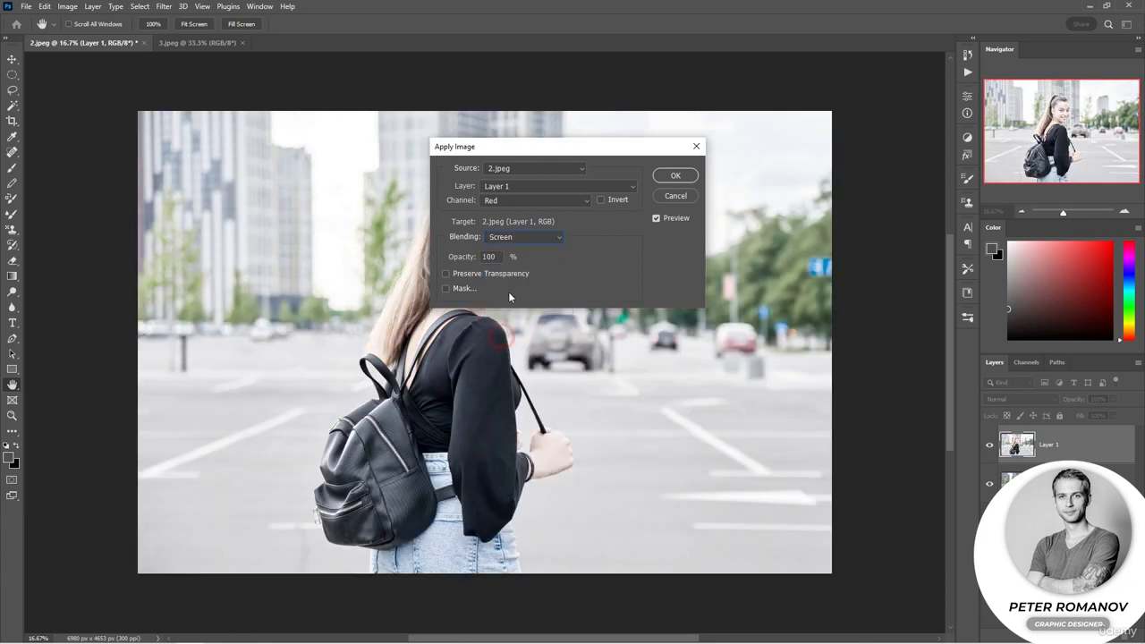
drag(464, 259, 450, 257)
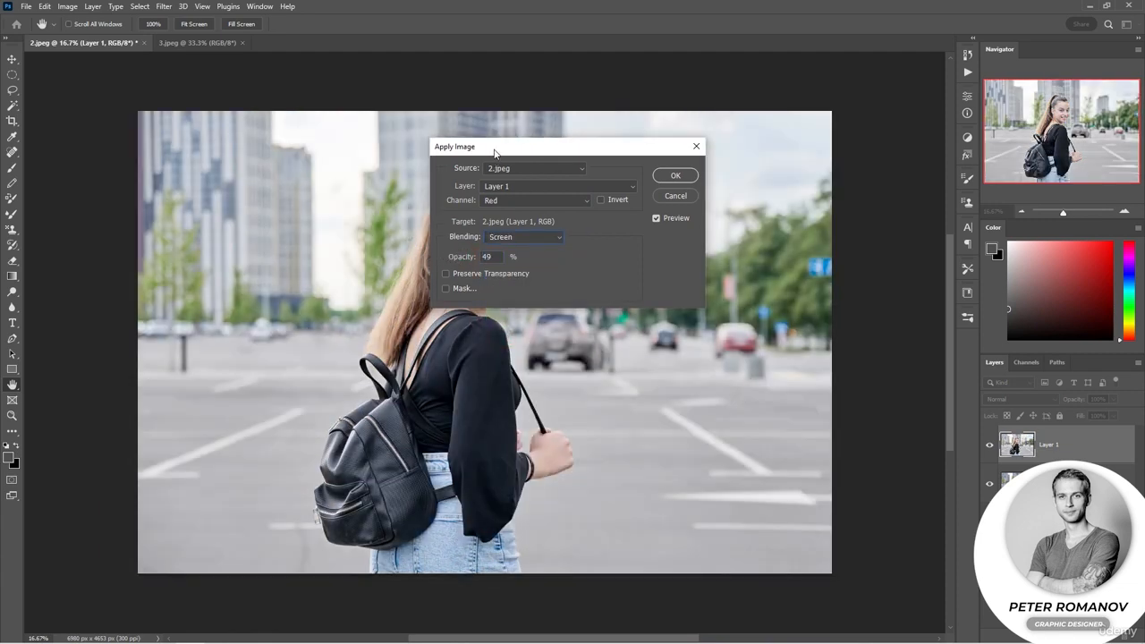
drag(496, 150, 659, 150)
drag(626, 257, 633, 258)
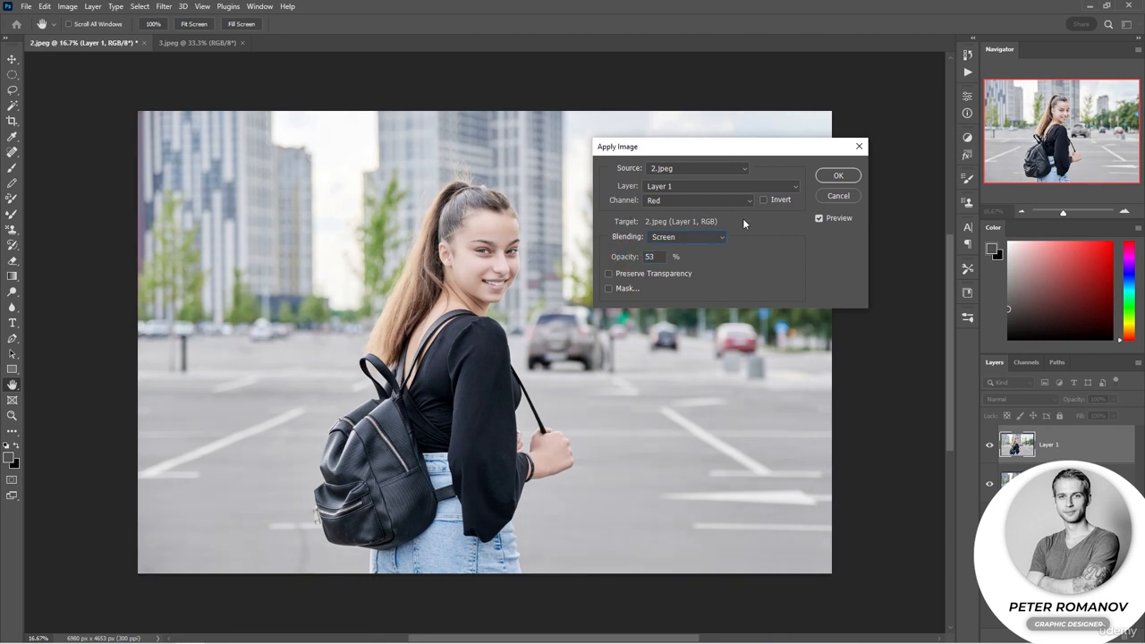
click(837, 175)
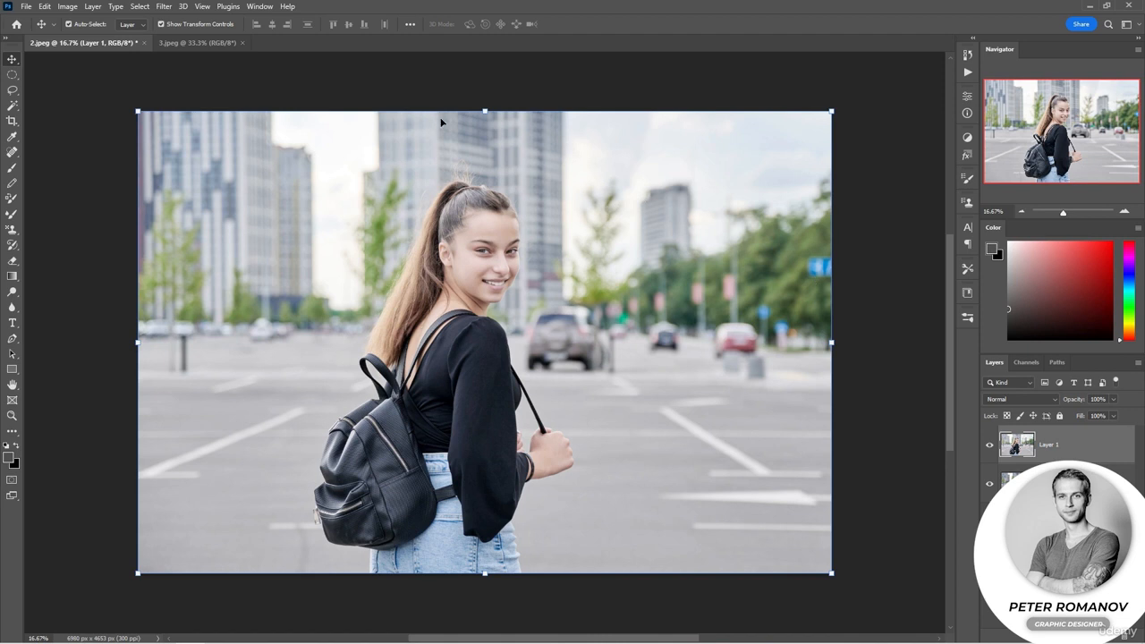
Add a Curves adjustment layer to 3.jpeg, setting the white point to input 235 and a shadow point to input 54, output 39.
click(199, 45)
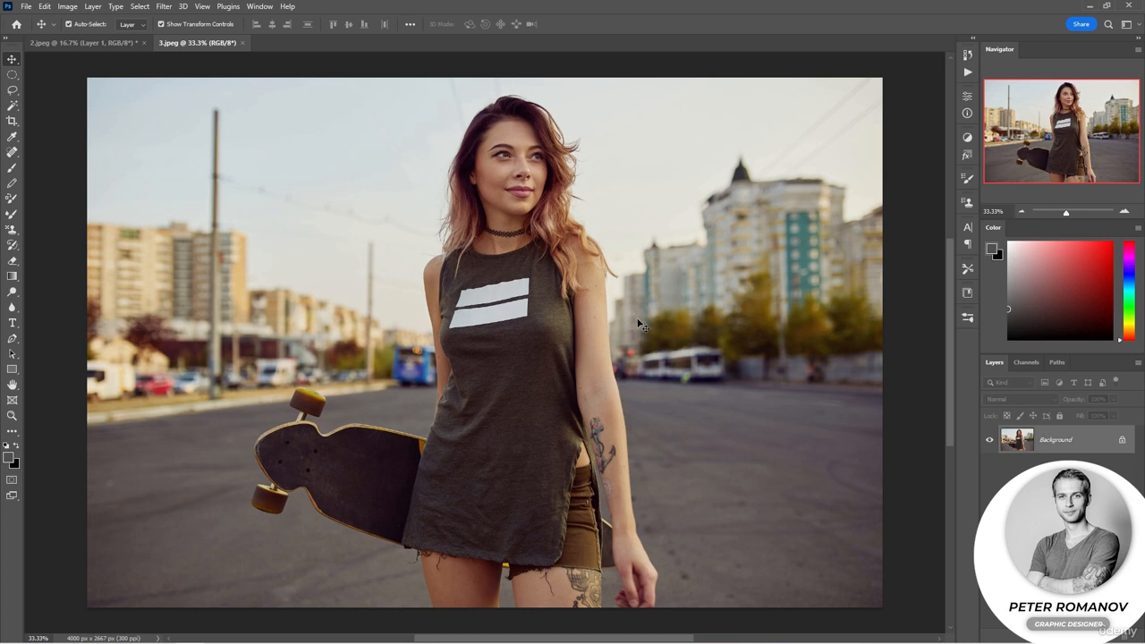
click(1076, 635)
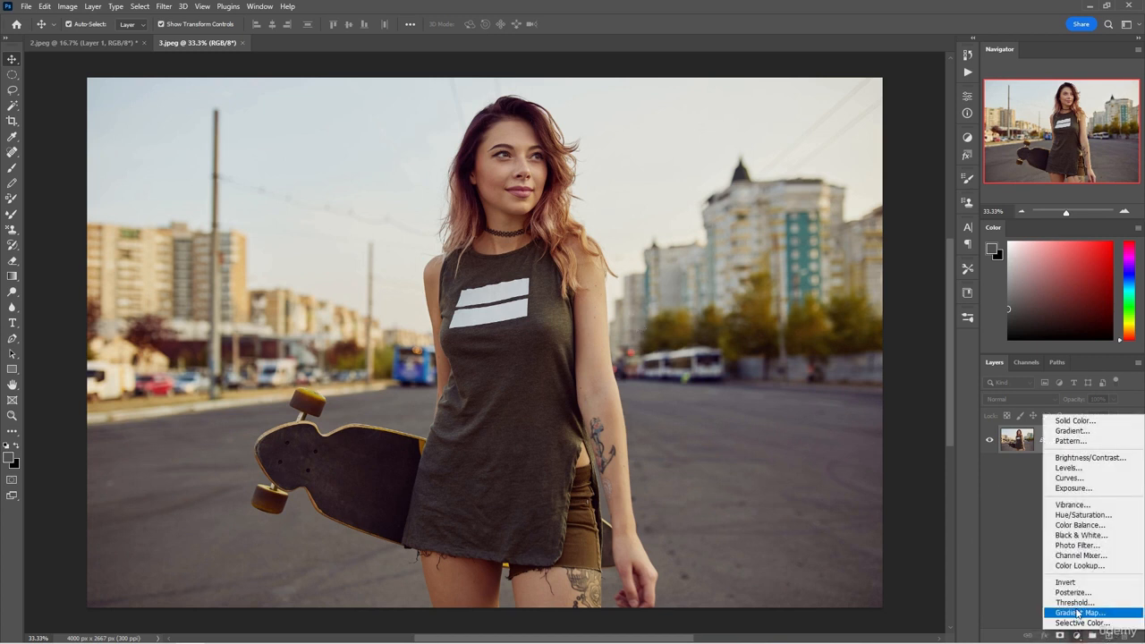
click(1073, 478)
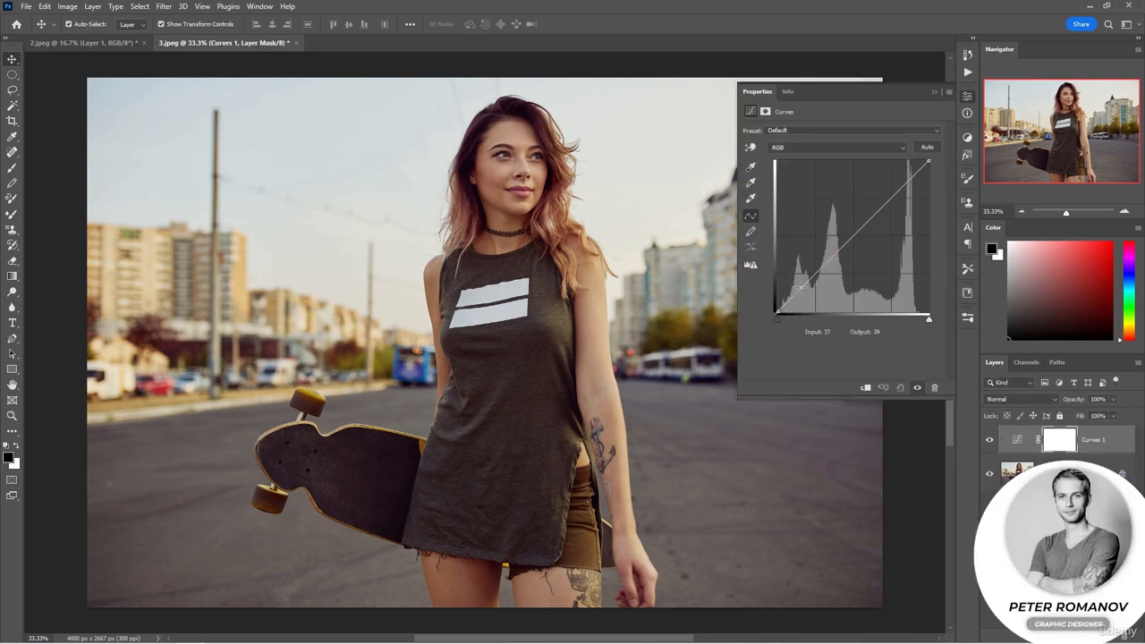
drag(929, 319, 917, 319)
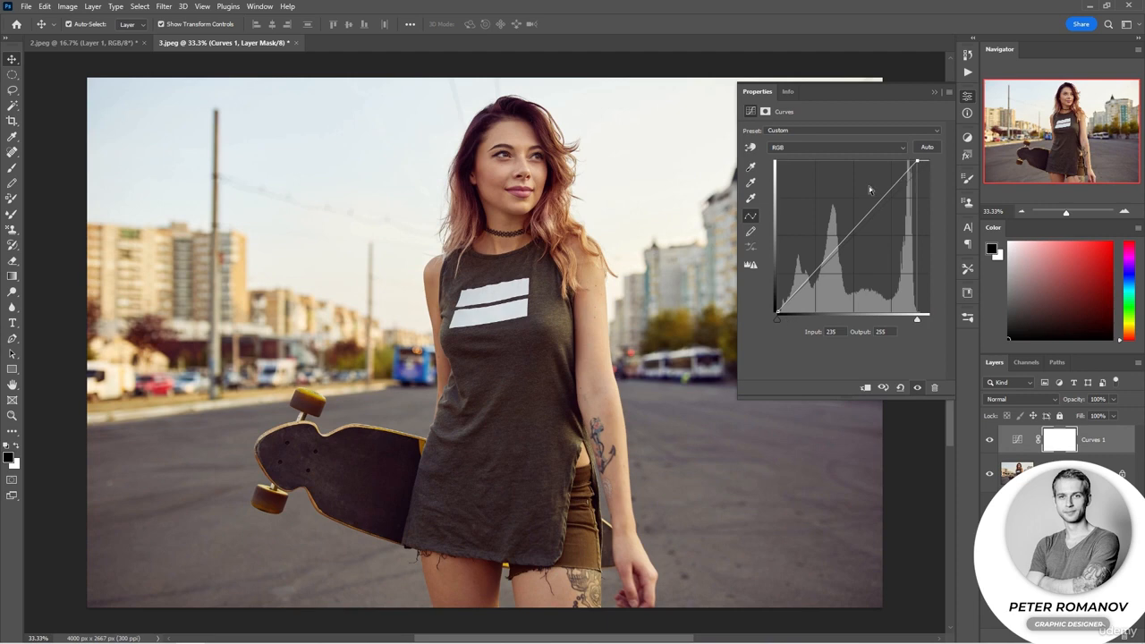
drag(815, 273, 810, 288)
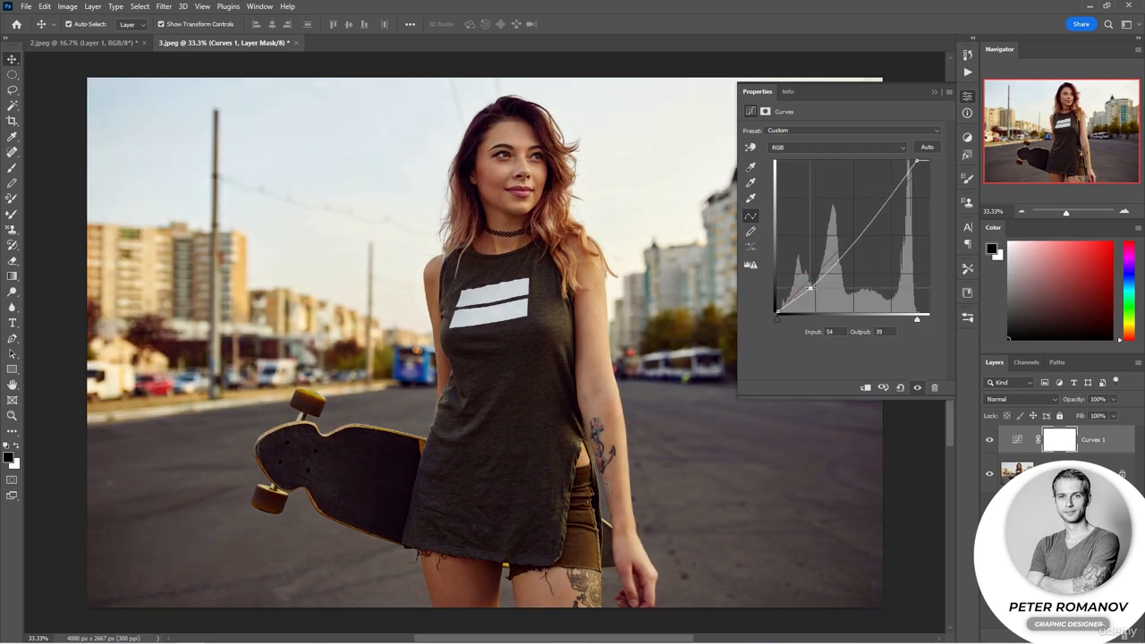
click(934, 92)
Hide the Curves 1 layer and duplicate the Background layer twice.
click(989, 439)
click(1029, 519)
click(1064, 473)
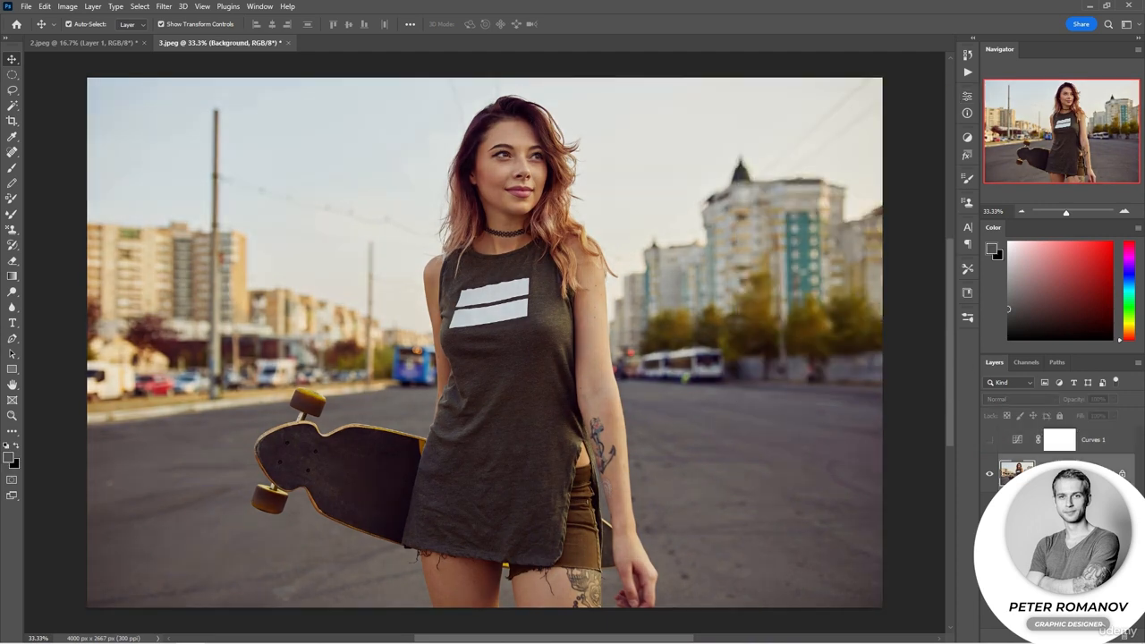
key(ctrl+j)
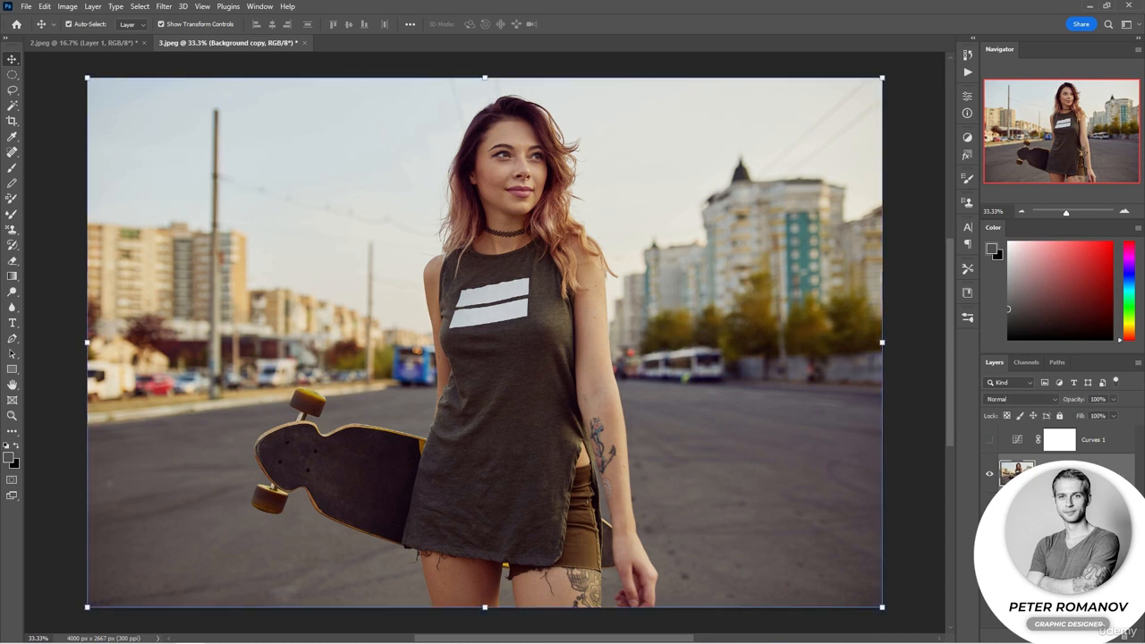
key(ctrl)
key(ctrl+j)
Move the Curves 1 layer below both background copies, directly above the Background layer.
click(1100, 451)
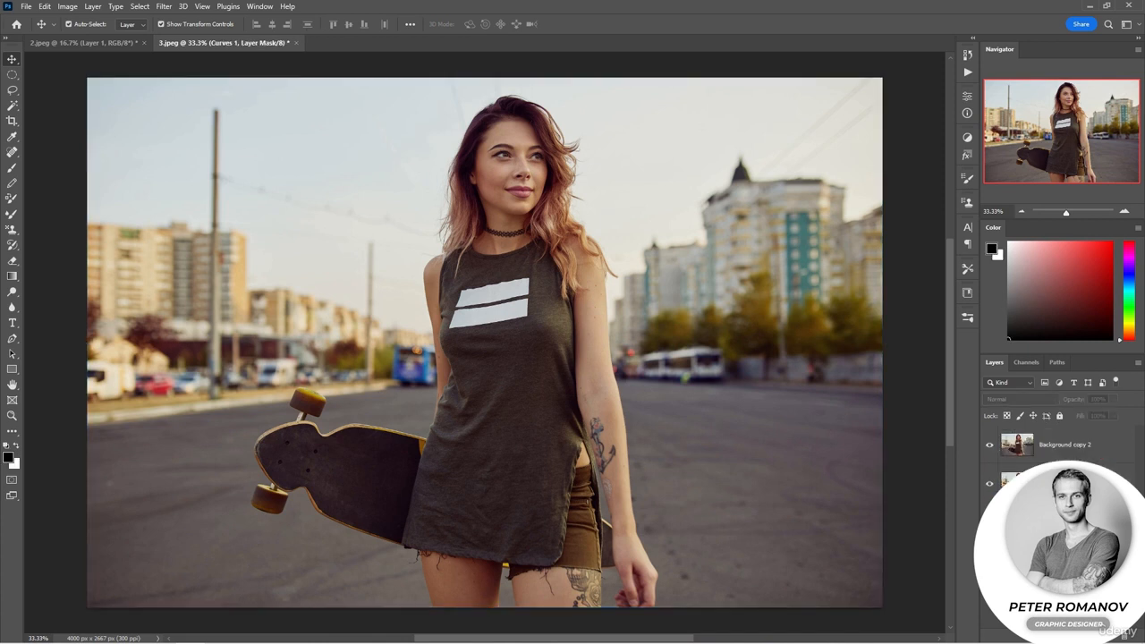
click(1074, 483)
Set the blend mode of the Background copy 2 layer to Subtract.
click(1073, 445)
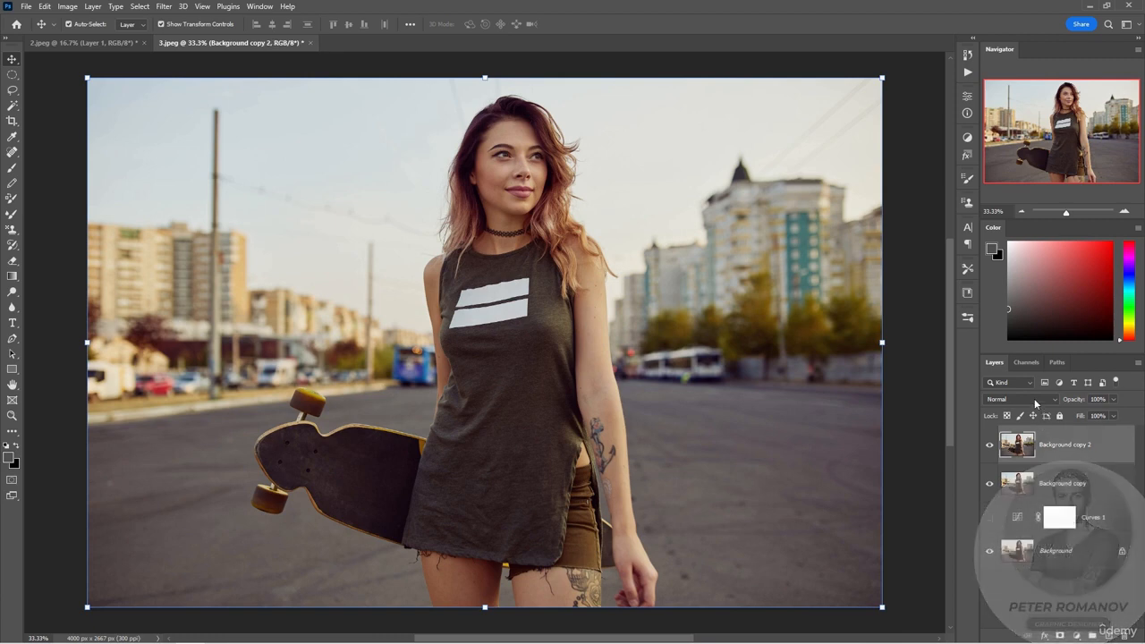
click(1035, 400)
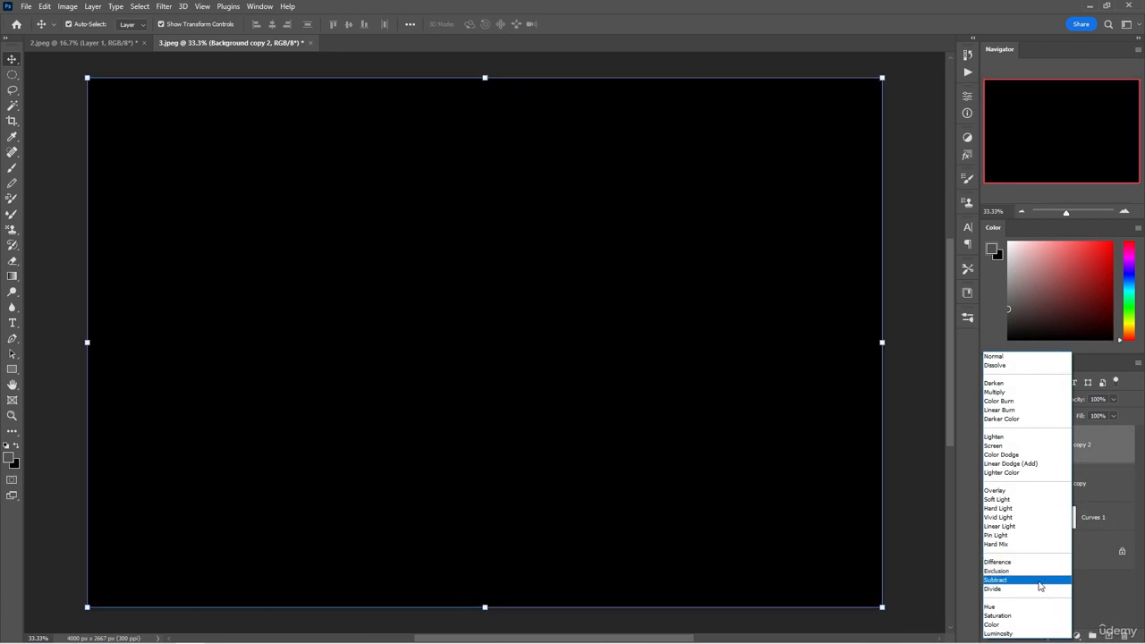
click(1040, 581)
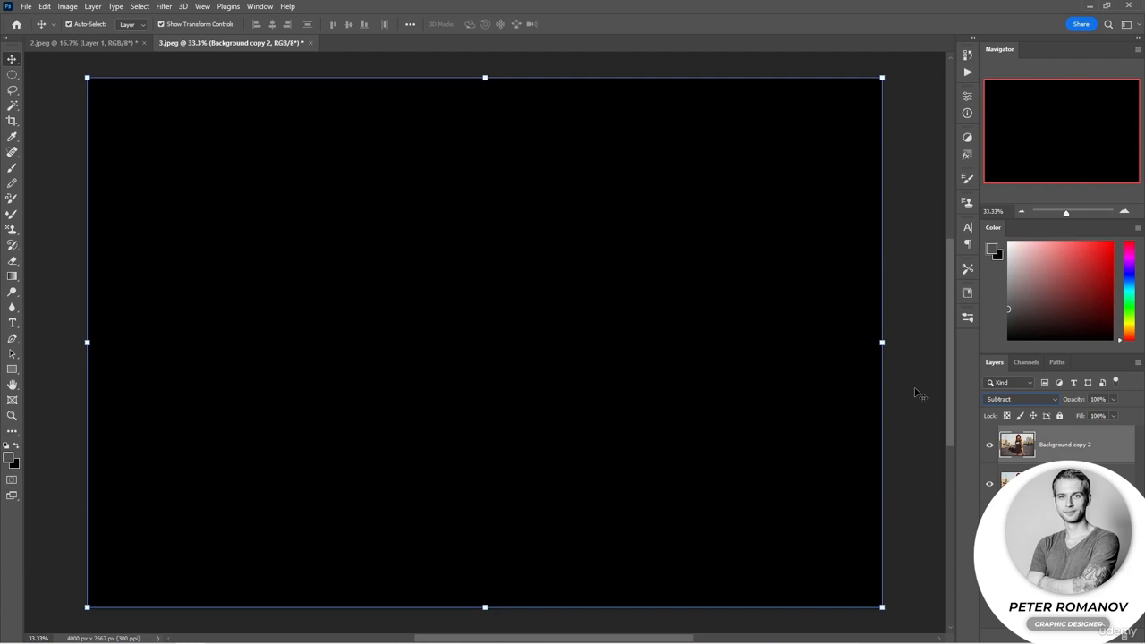
Apply a Gaussian Blur to the Background copy 2 layer, strong enough to outline the woman, and merge it with Background copy.
click(164, 6)
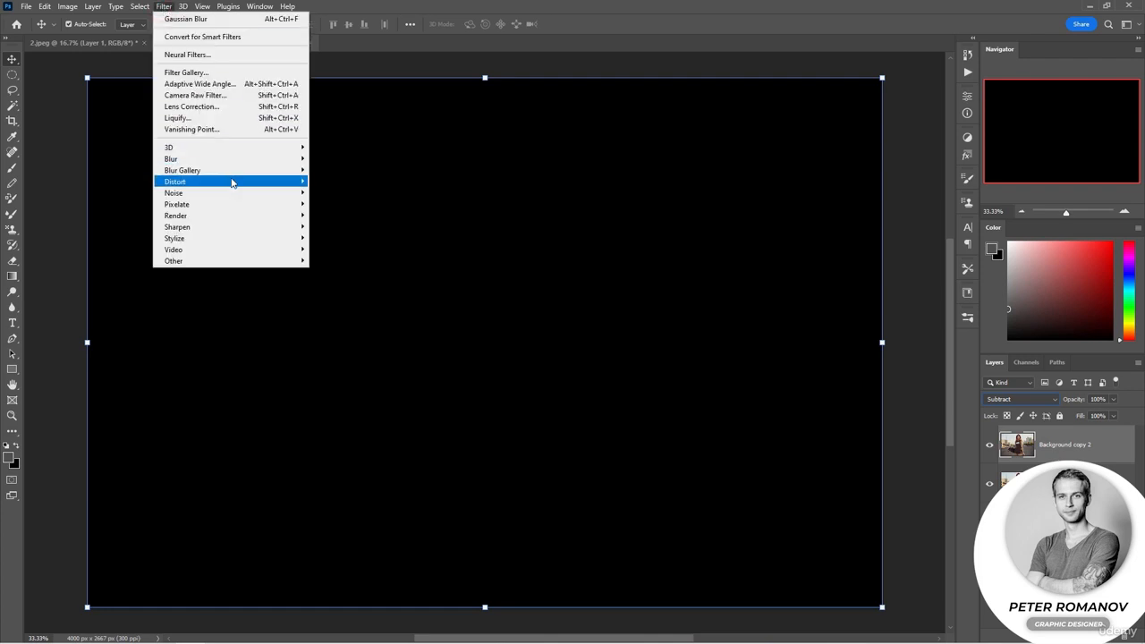
mouse_move(268, 158)
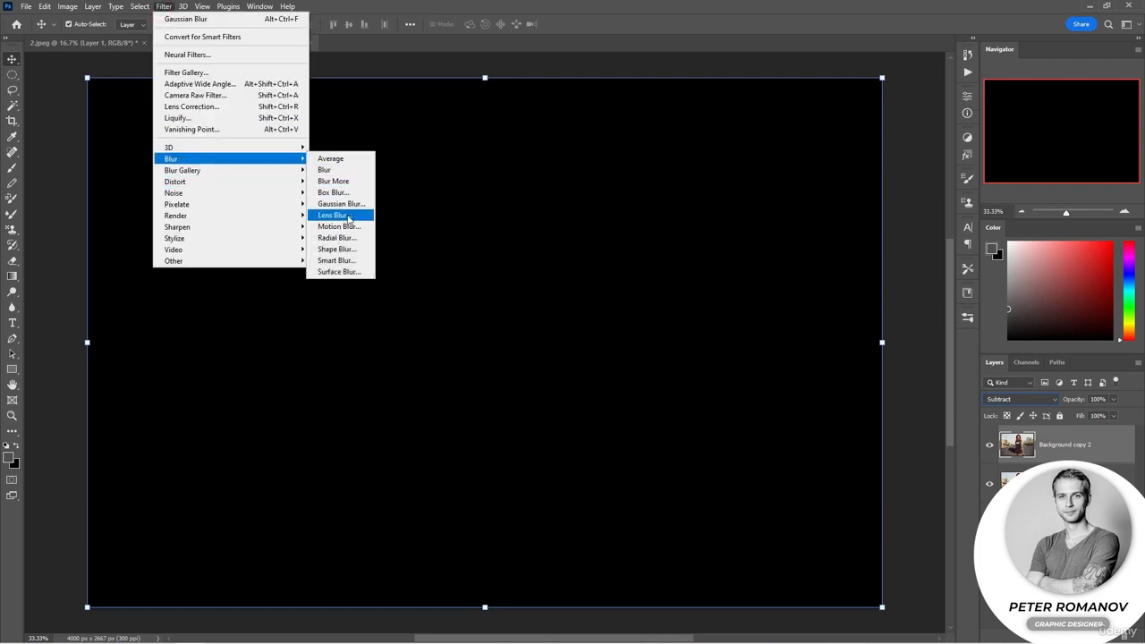
click(347, 205)
drag(287, 162, 831, 162)
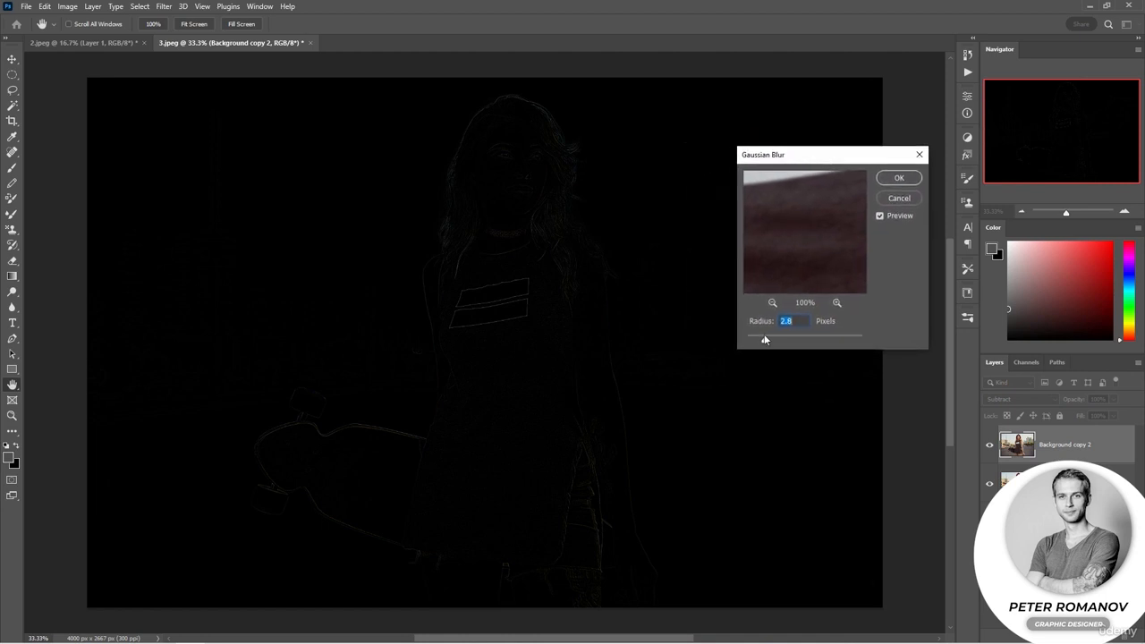
mouse_move(774, 343)
mouse_down()
mouse_move(807, 342)
mouse_move(793, 341)
mouse_up()
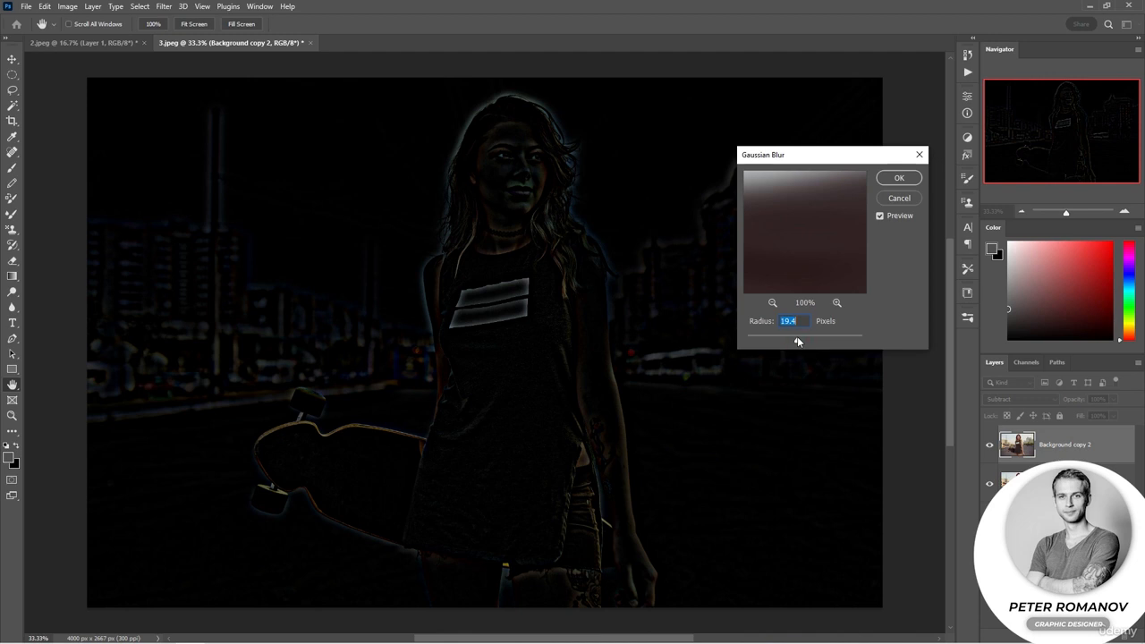
drag(798, 343, 802, 342)
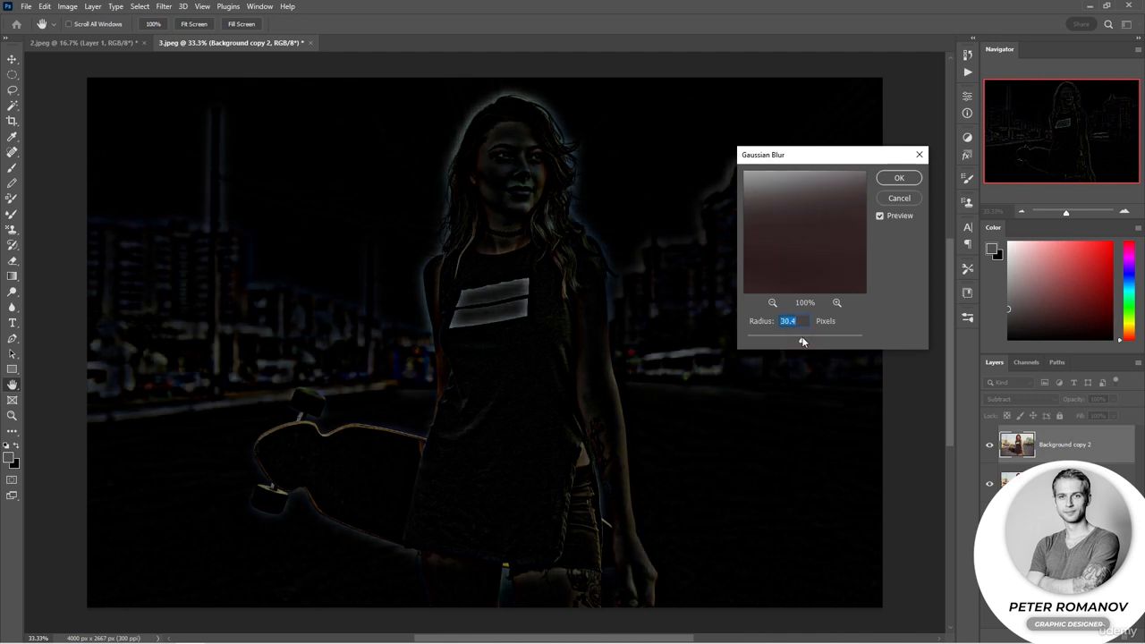
drag(803, 342, 796, 344)
click(899, 177)
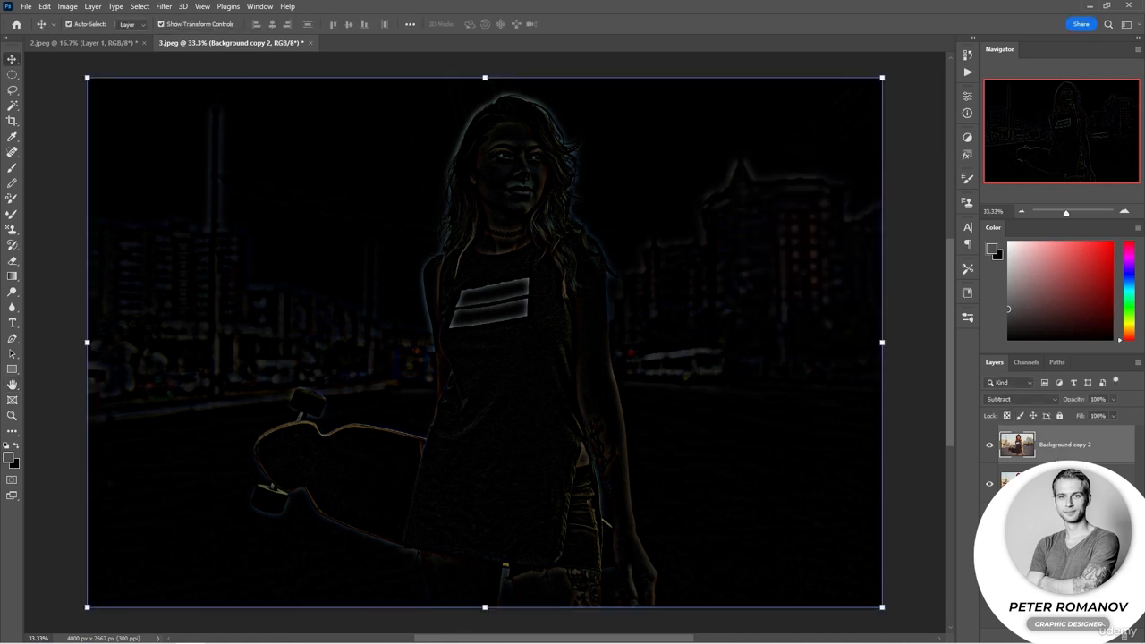
shift+click(1064, 483)
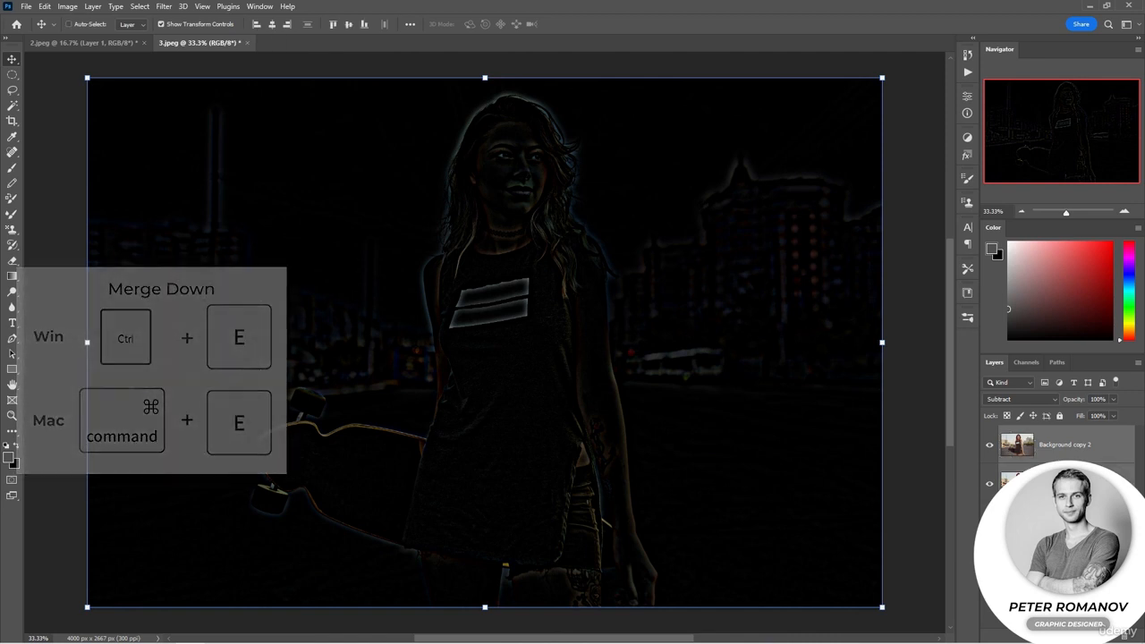
key(ctrl+e)
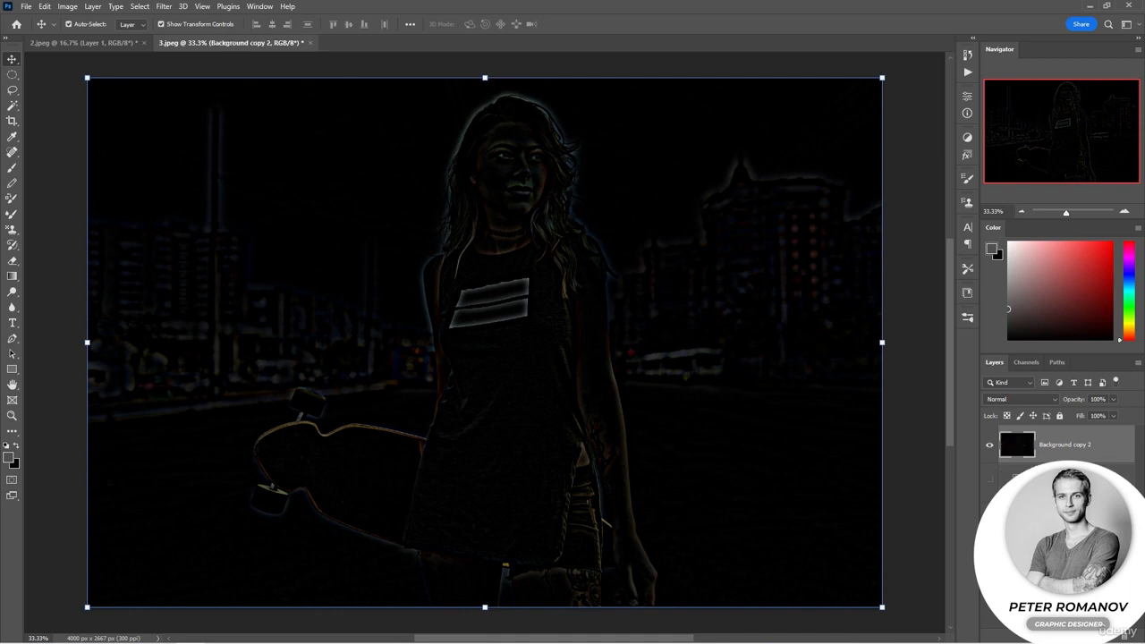
Show Curves 1 and apply the Background copy 2 layer's RGB channel to its mask with Apply Image, Screen blending, 100% opacity.
click(989, 480)
click(1004, 475)
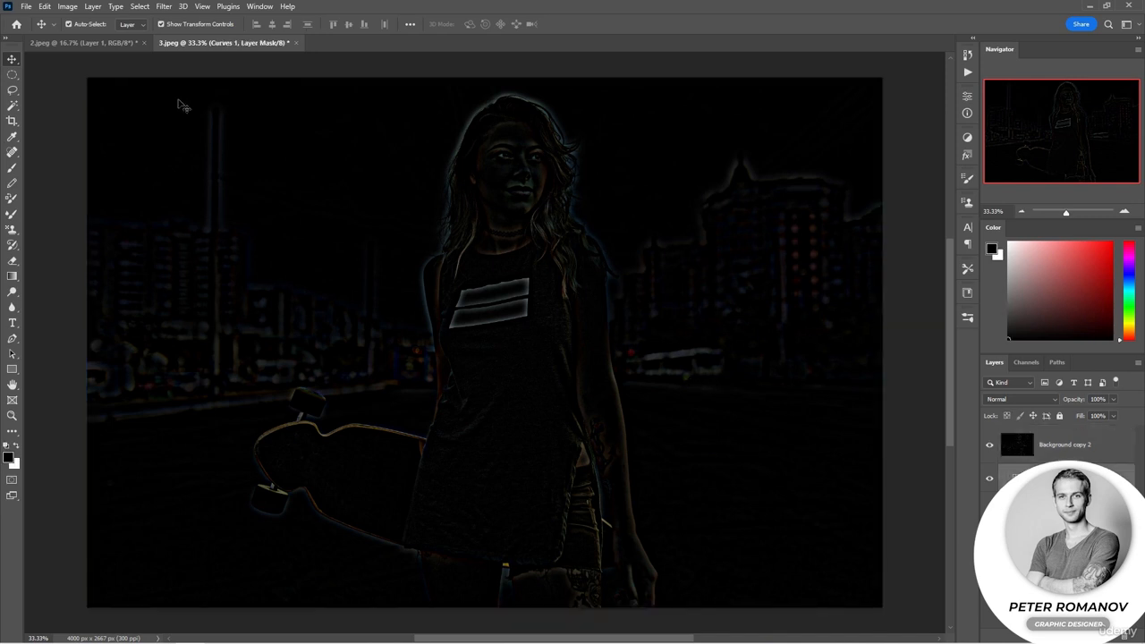
click(68, 6)
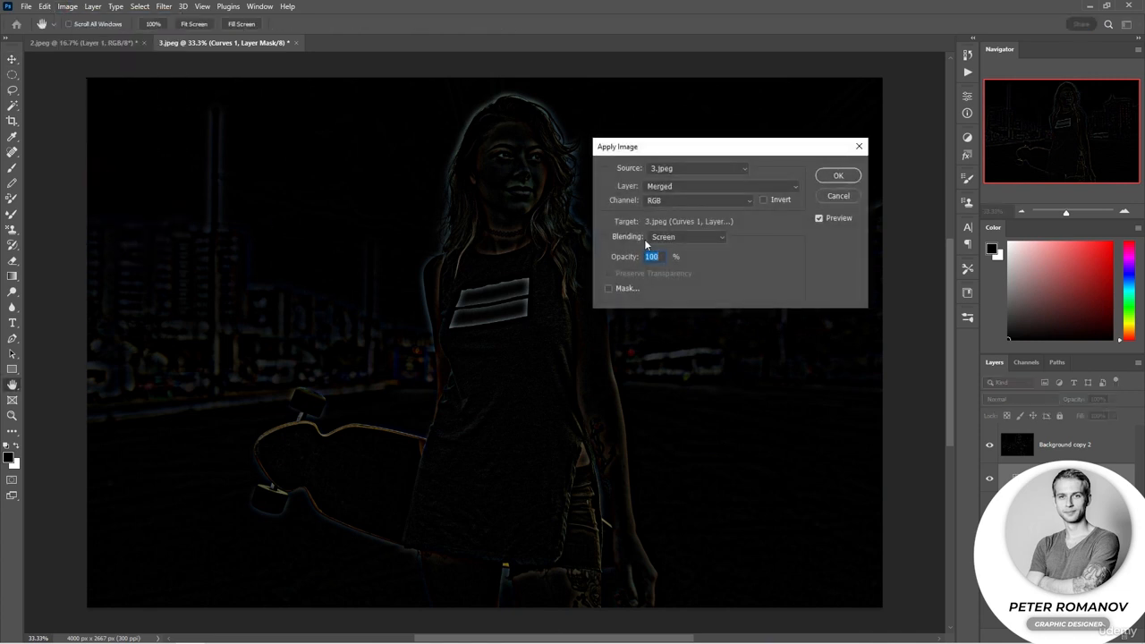
click(673, 190)
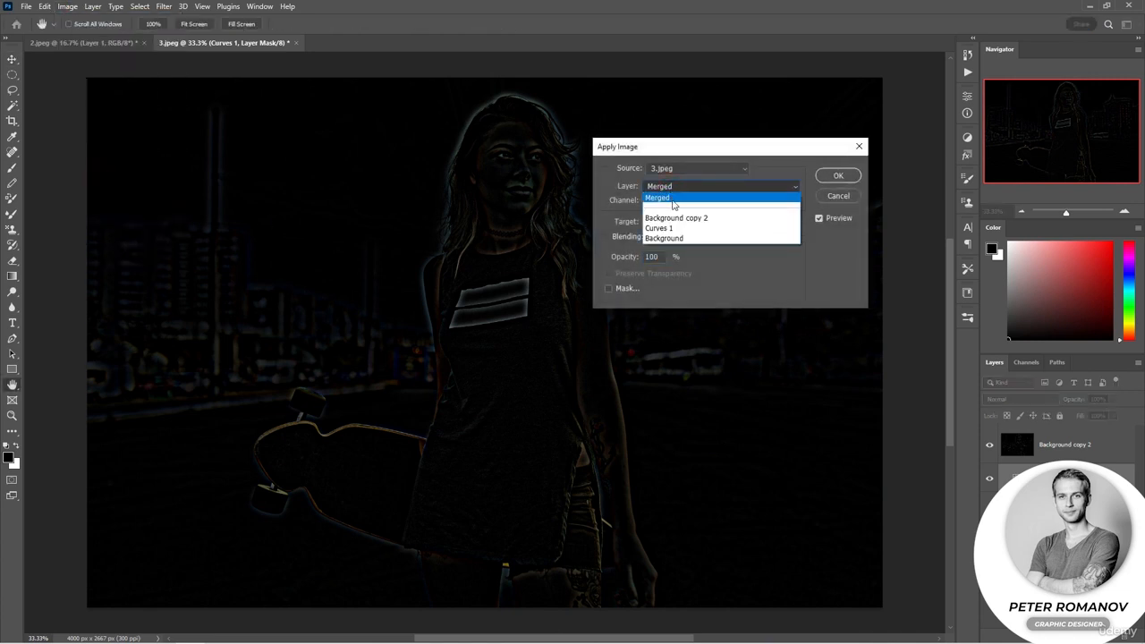
click(690, 226)
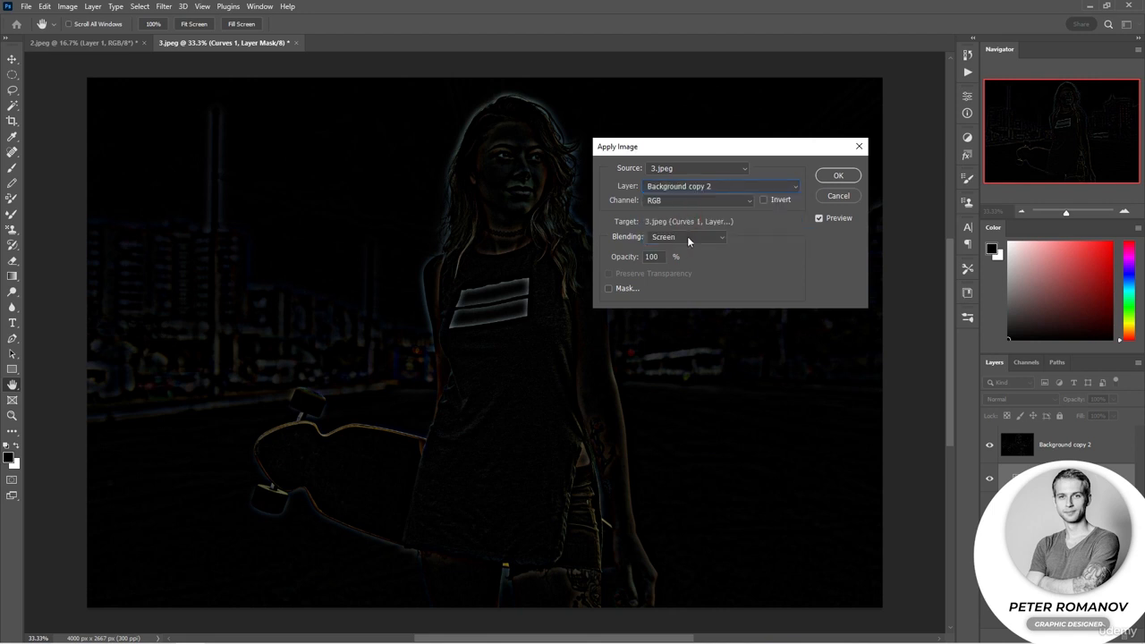
click(839, 178)
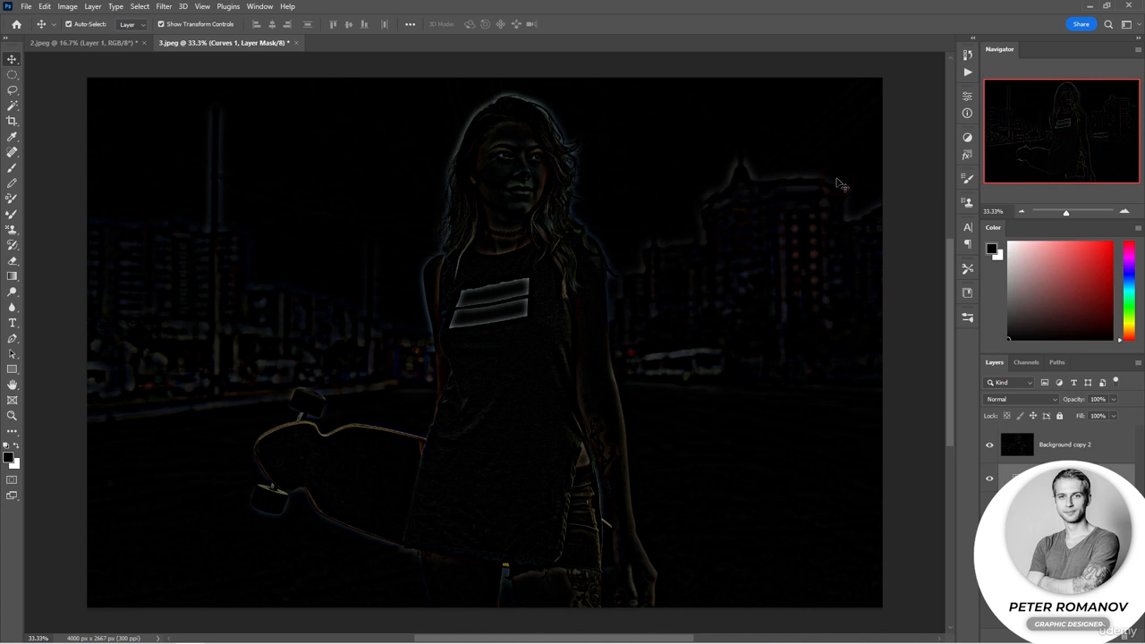
Hide the Background copy 2 layer and add a highlight point to the Curves 1 curve at input 211, output 233.
click(989, 448)
click(988, 447)
click(989, 448)
double_click(1006, 478)
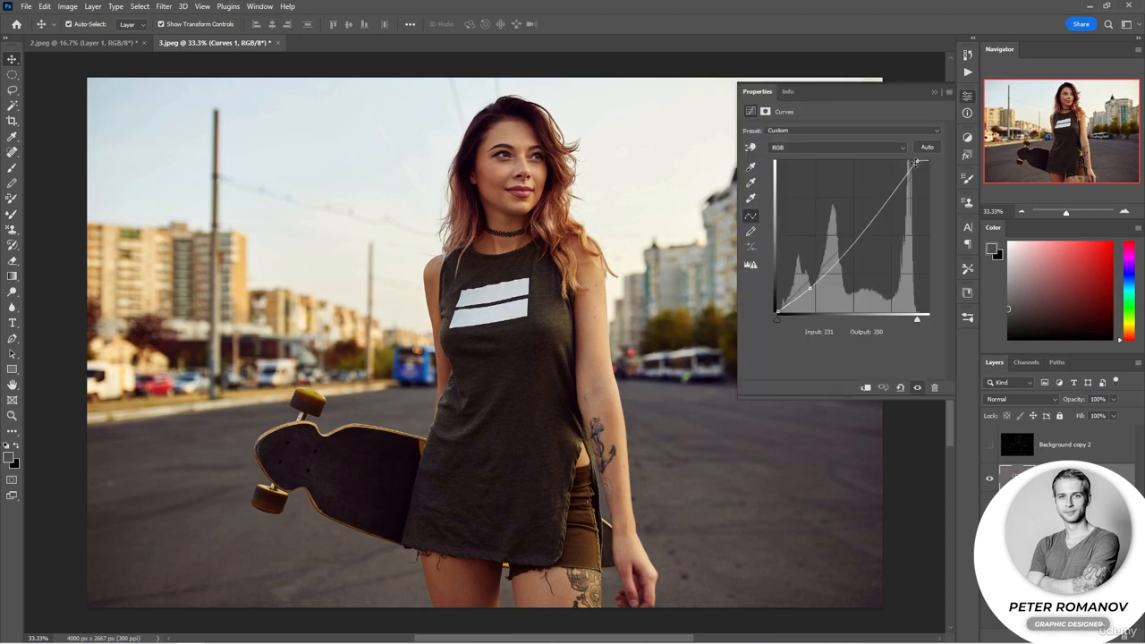
drag(916, 162, 903, 173)
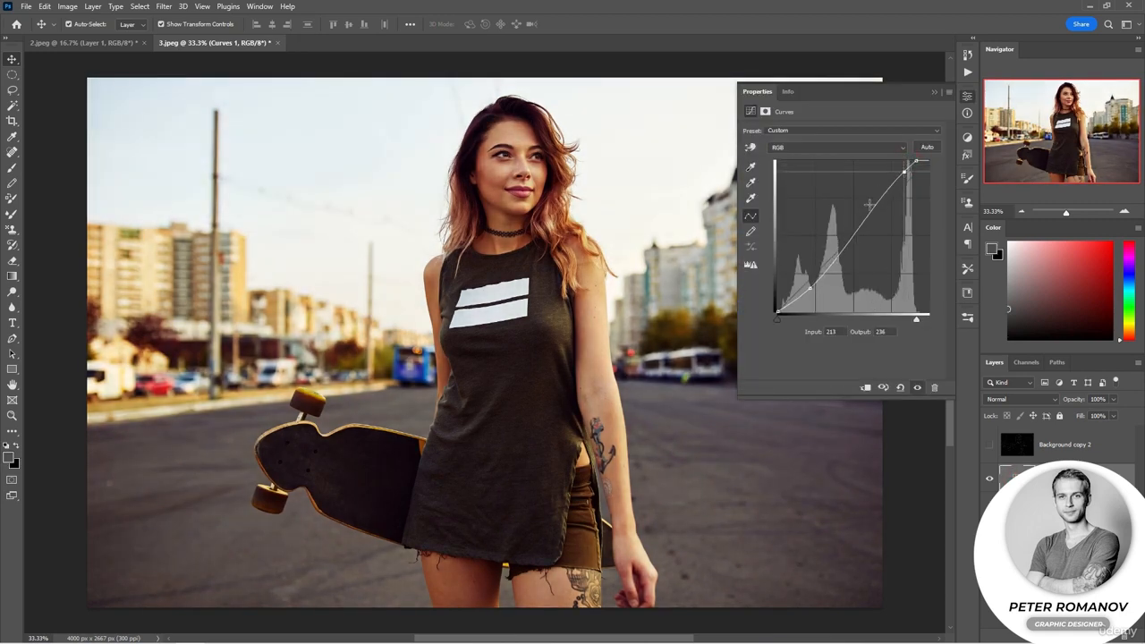
drag(904, 172, 903, 172)
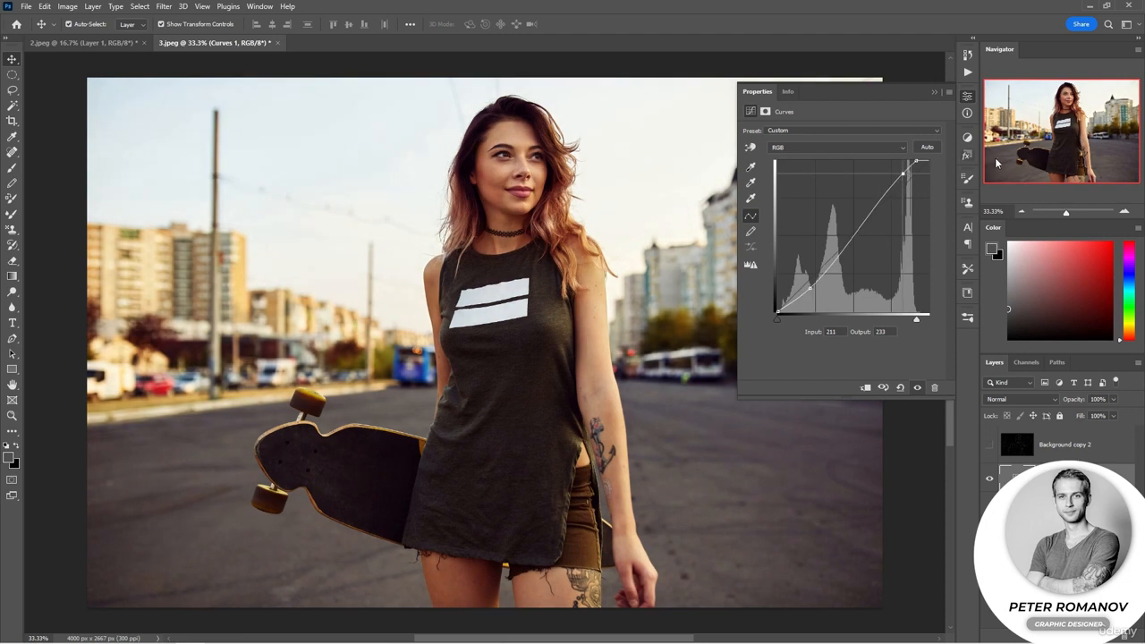
Inspect the woman's face at 66.7% and compare the whole photo with and without the Curves 1 layer.
click(1123, 211)
click(1124, 211)
scroll(526, 251, up, 3)
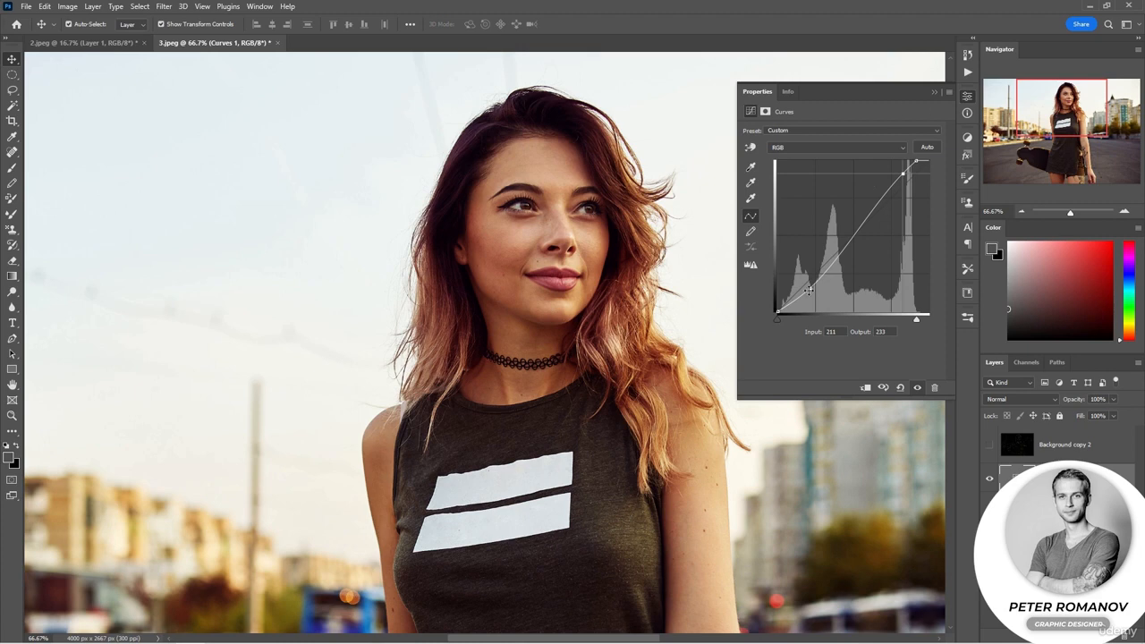
click(966, 96)
click(1022, 212)
click(1022, 211)
click(1022, 212)
click(1021, 212)
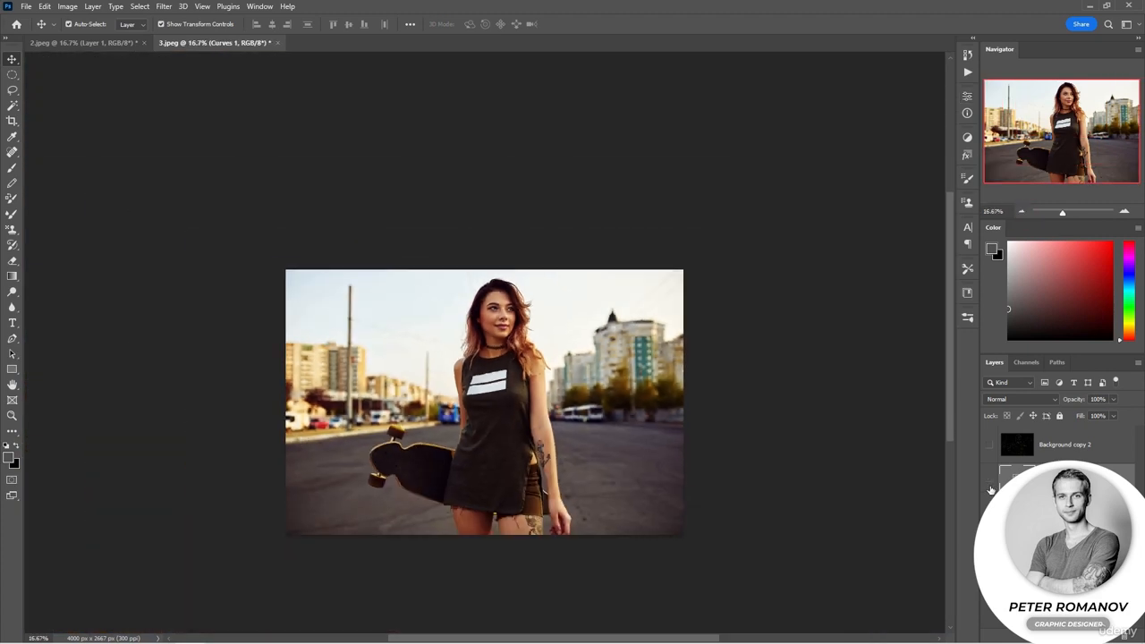
click(990, 479)
click(989, 480)
Try a duplicate of the Curves 1 layer for a stronger effect, and undo the duplication.
key(ctrl)
key(ctrl+j)
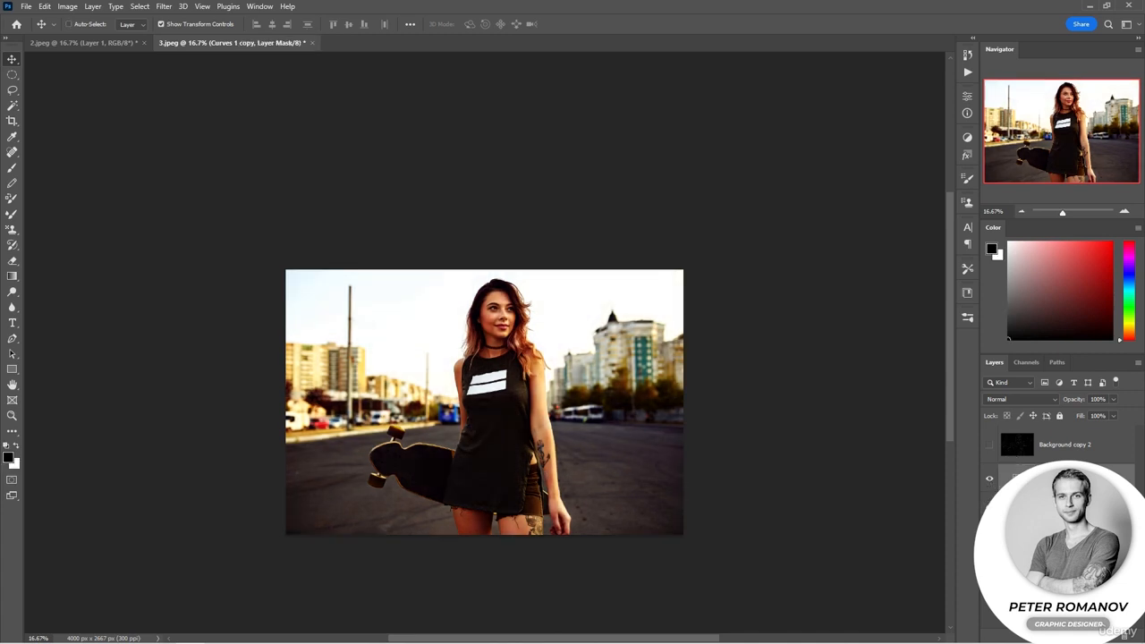
key(ctrl)
key(ctrl+z)
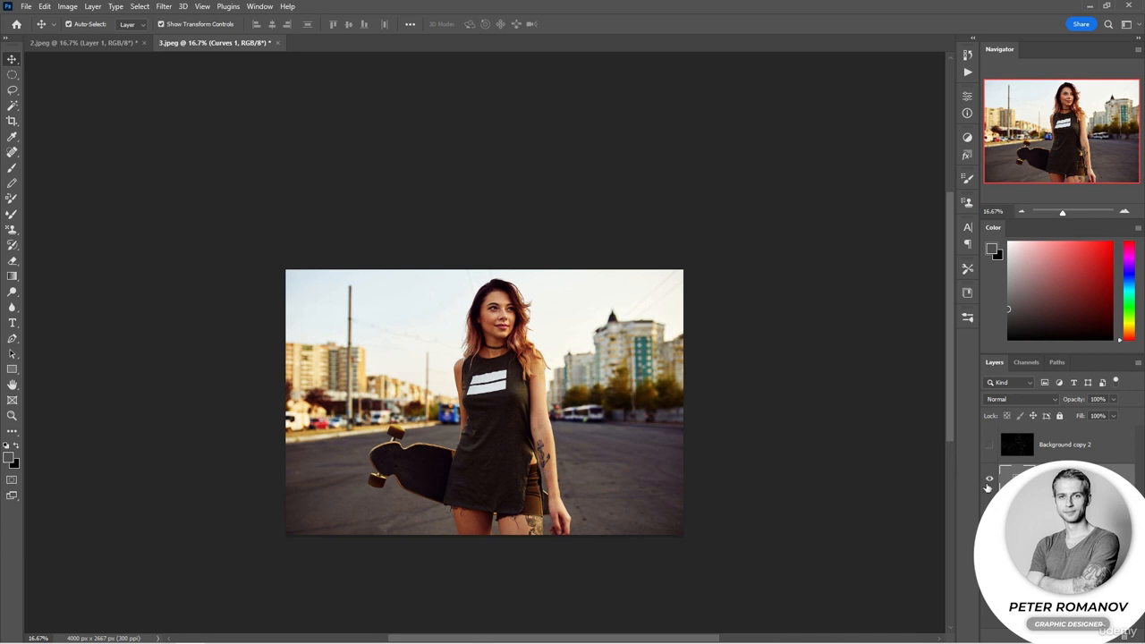
Duplicate the Curves 1 layer and hide the original, leaving the copy visible.
key(ctrl)
key(ctrl+j)
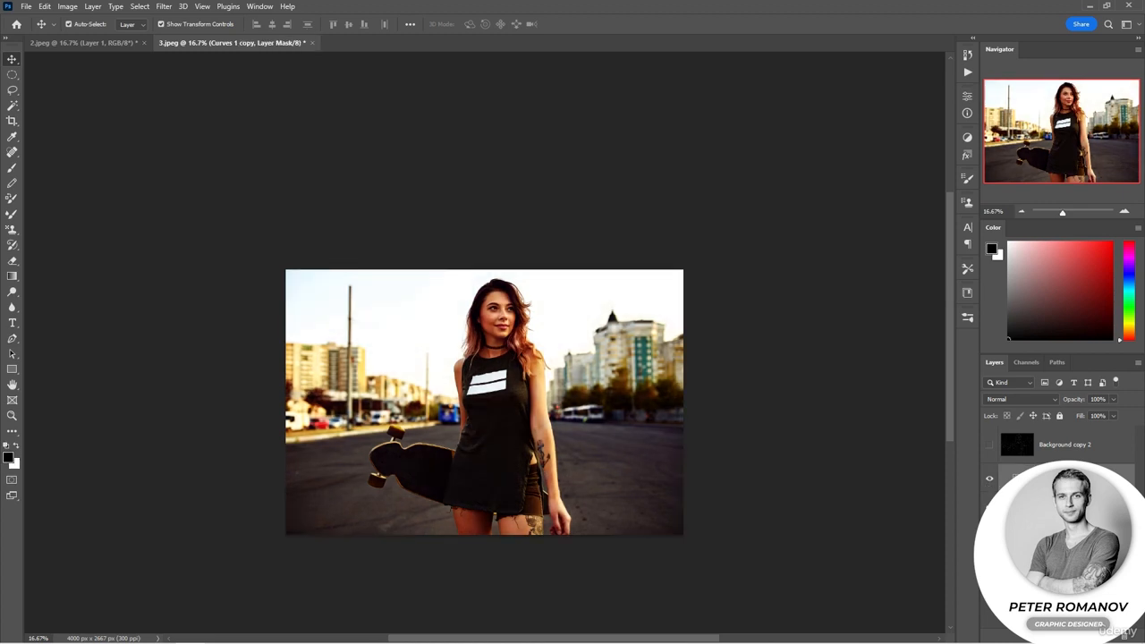
click(989, 500)
click(989, 480)
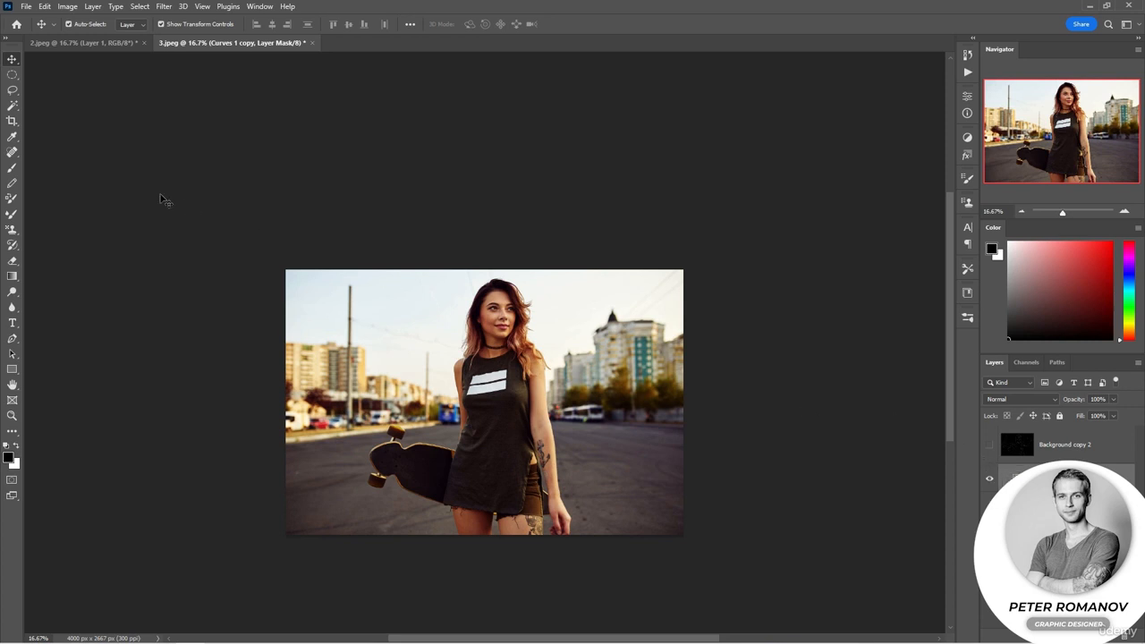
Review the edited photo in 2.jpeg and return to the 3.jpeg document.
click(114, 43)
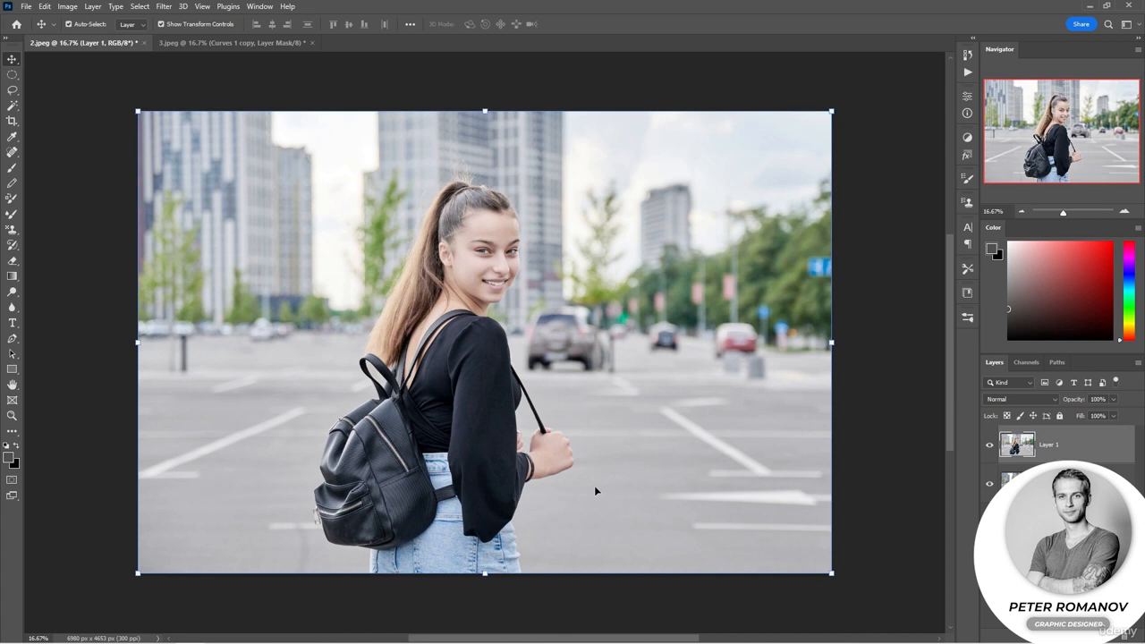
click(271, 43)
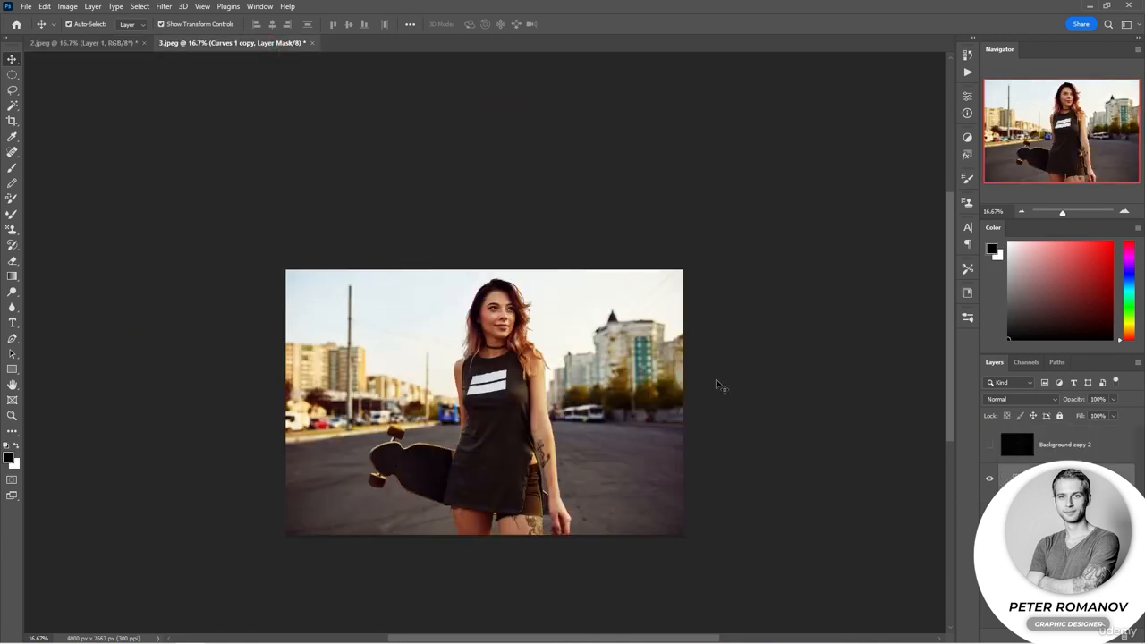